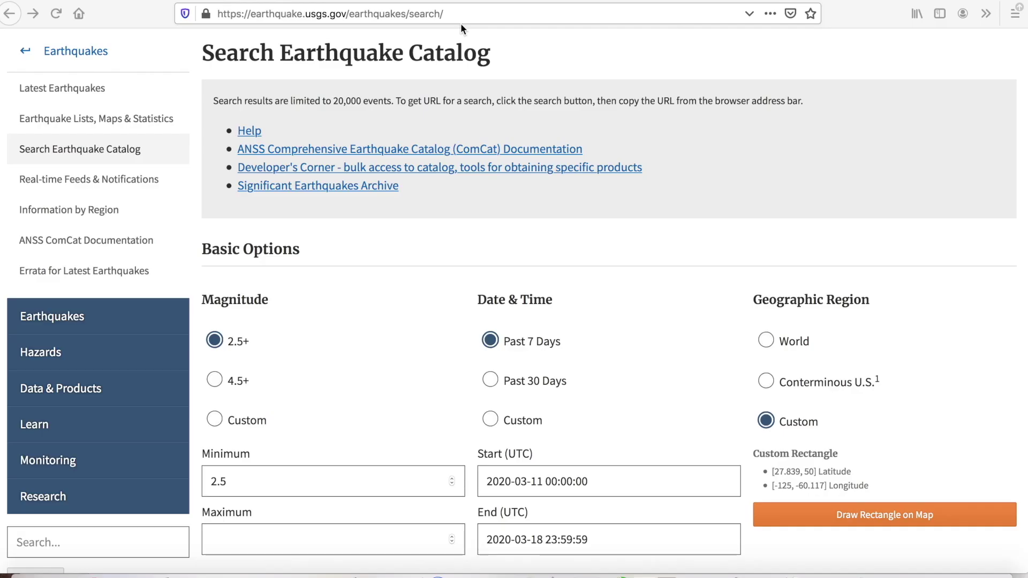
Step: Restrict the earthquake search to the Conterminous U.S. rectangle and the past 30 days from 2020-02-17
{"action": "scroll", "coordinate": [396, 216], "scroll_direction": "down", "scroll_amount": 3}
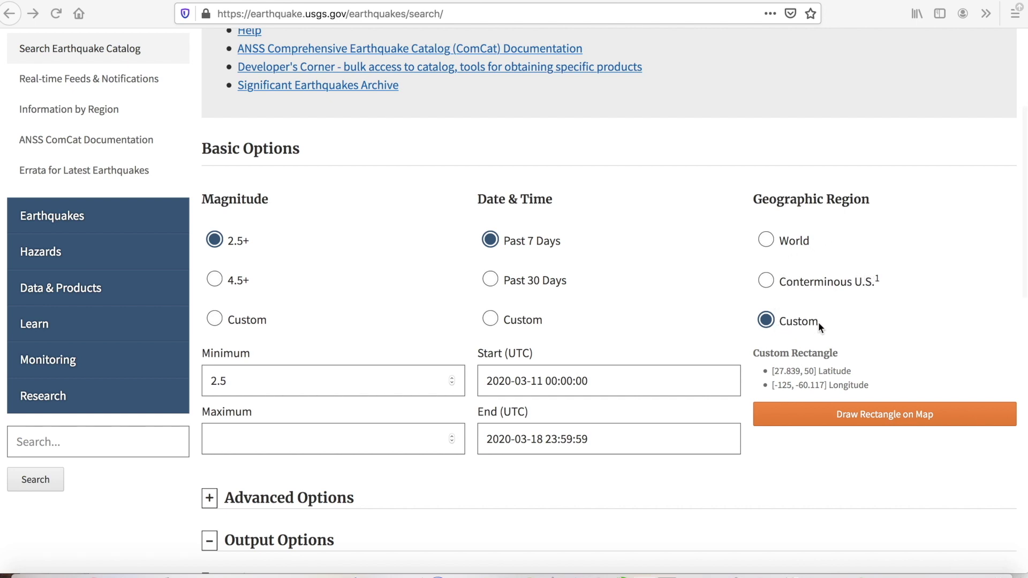
{"action": "left_click", "coordinate": [766, 283]}
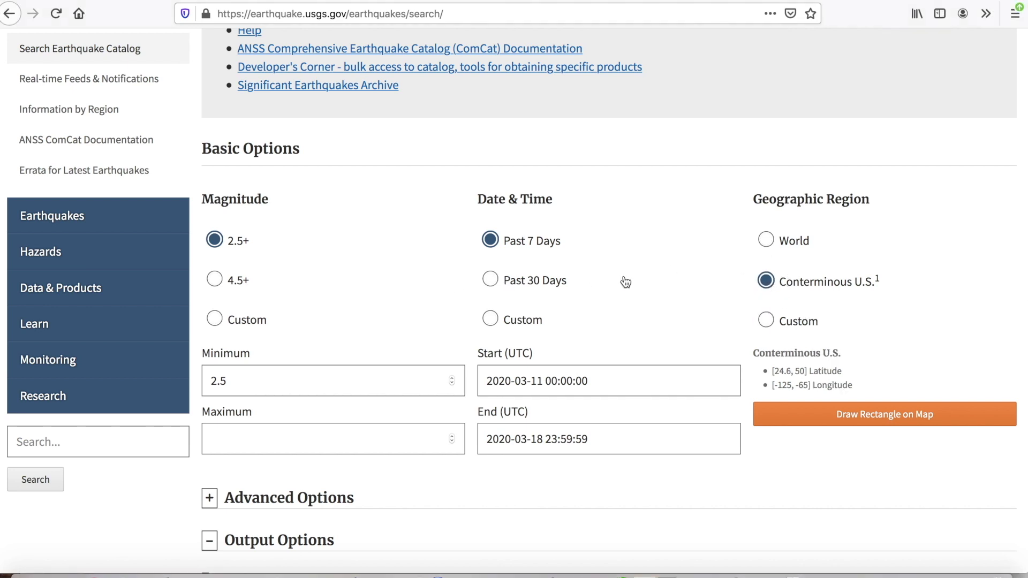
{"action": "left_click", "coordinate": [490, 279]}
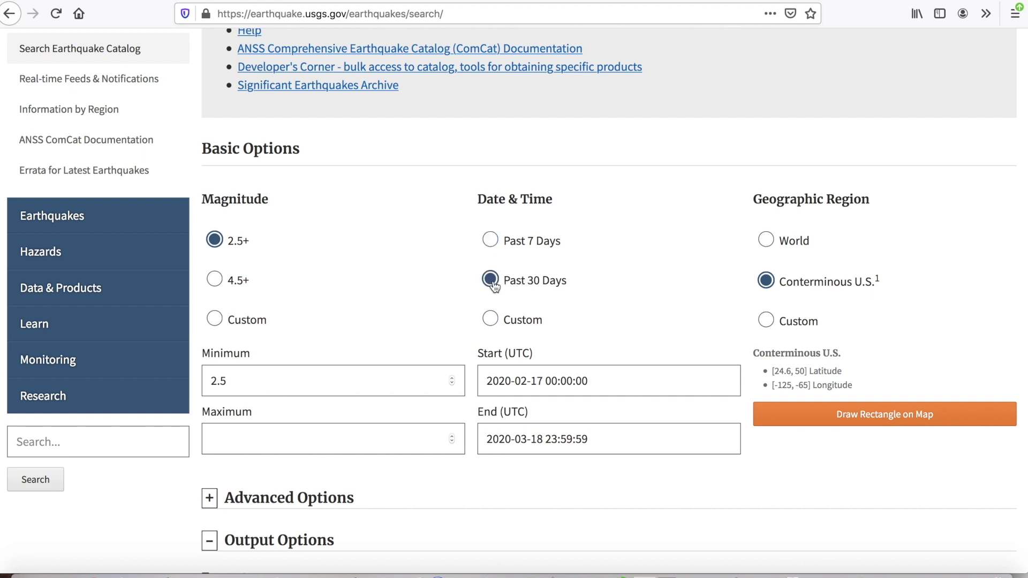
{"action": "left_click", "coordinate": [881, 422]}
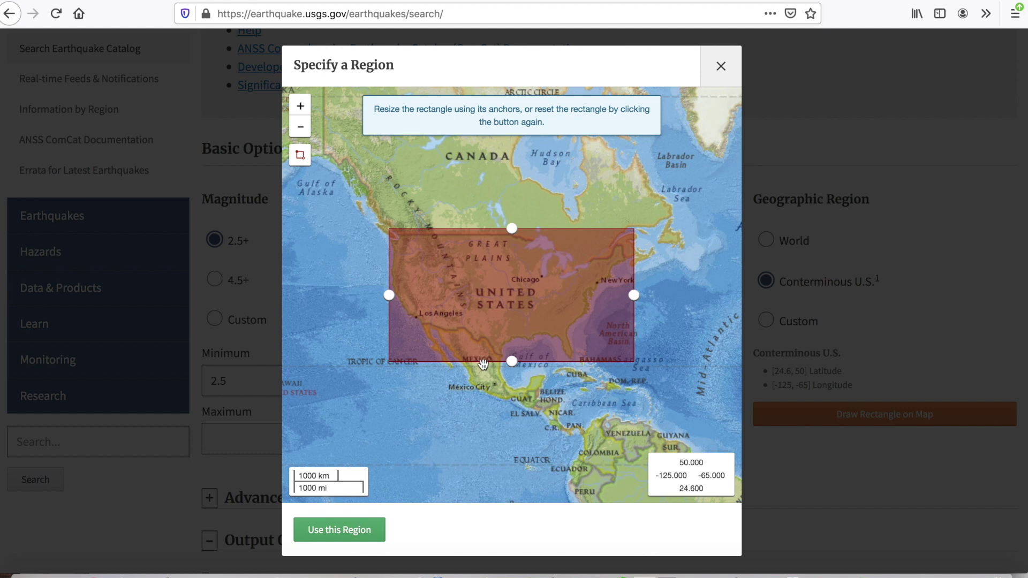
{"action": "left_click", "coordinate": [351, 536]}
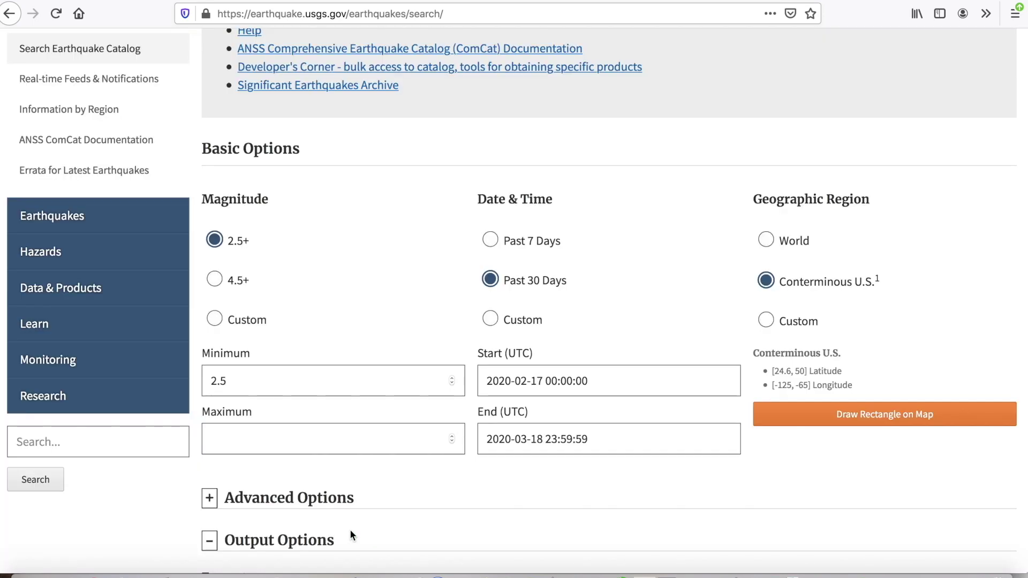
{"action": "scroll", "coordinate": [509, 416], "scroll_direction": "down", "scroll_amount": 5}
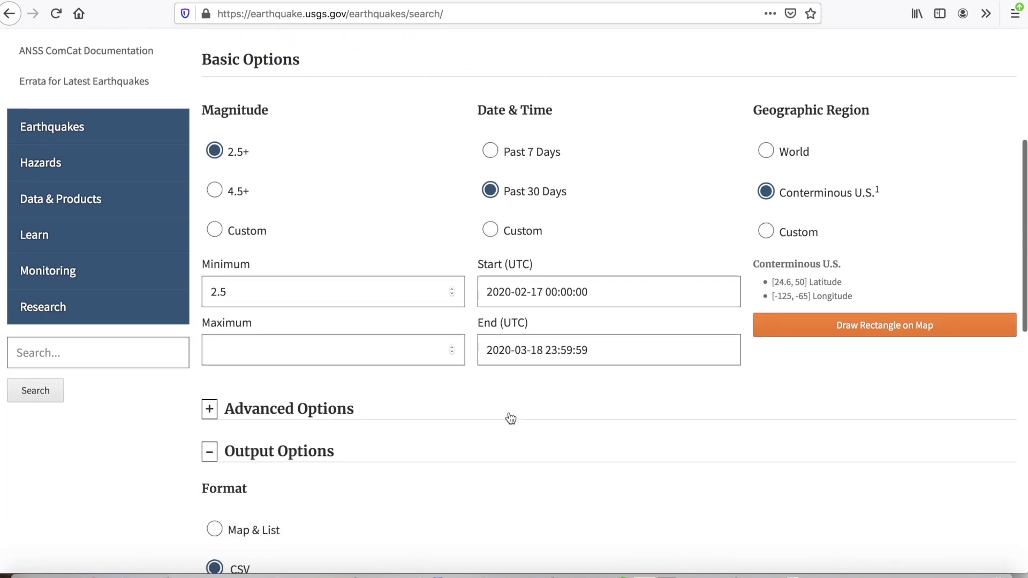
{"action": "scroll", "coordinate": [508, 416], "scroll_direction": "down", "scroll_amount": 2}
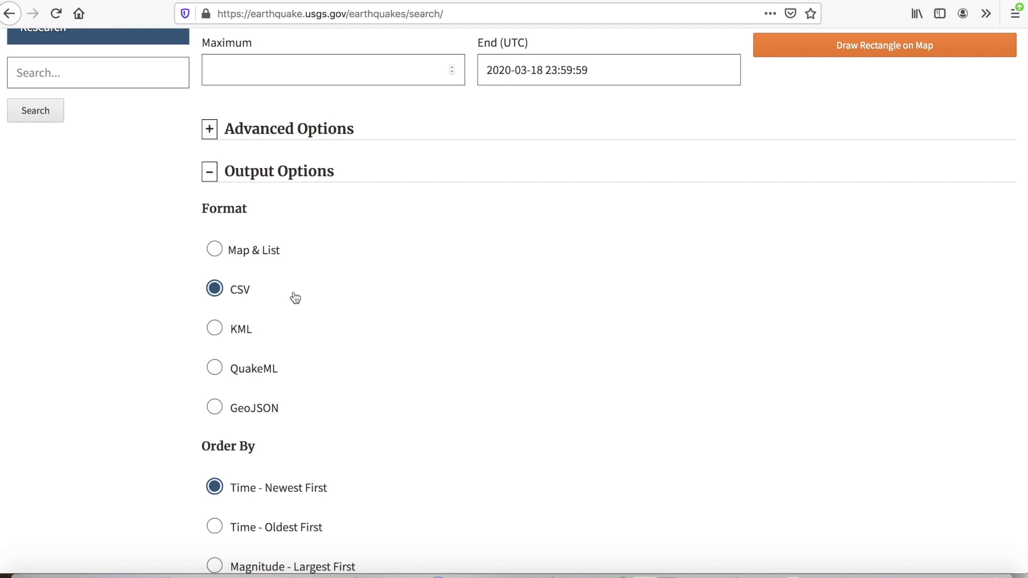
{"action": "scroll", "coordinate": [303, 310], "scroll_direction": "down", "scroll_amount": 6}
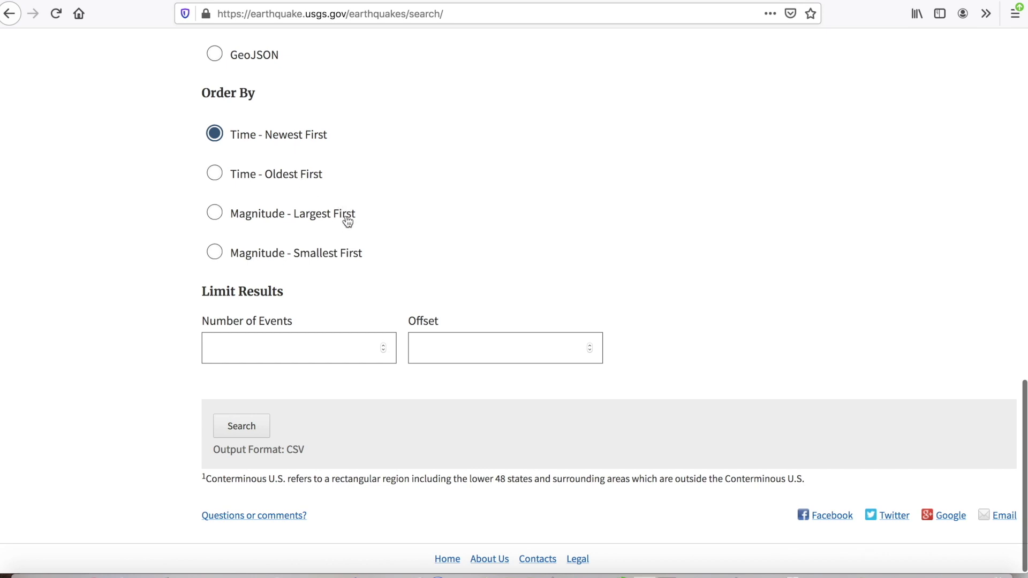
{"action": "left_click", "coordinate": [237, 428]}
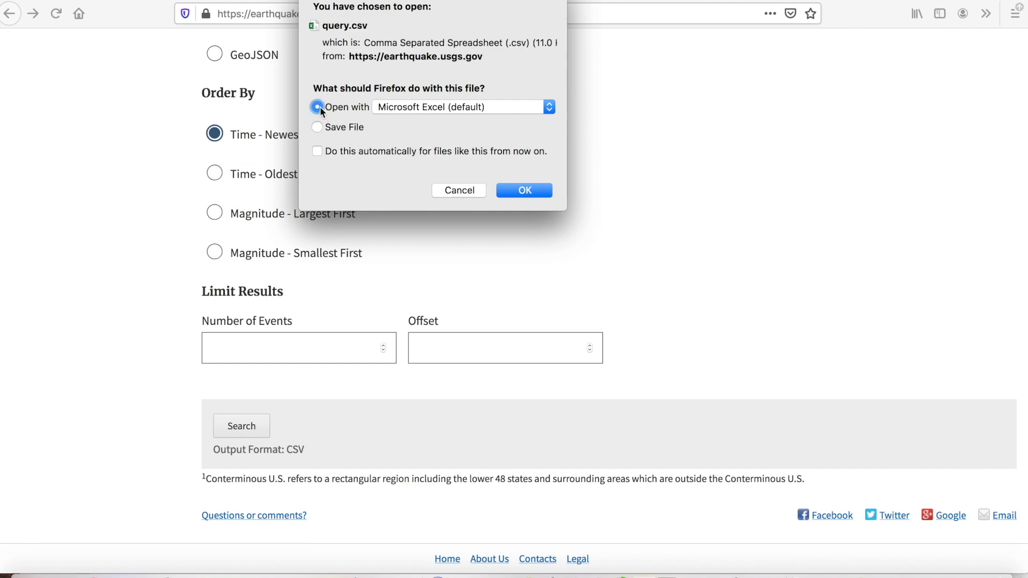
Step: Open the downloaded query.csv earthquake results in Microsoft Excel
{"action": "left_click", "coordinate": [531, 191]}
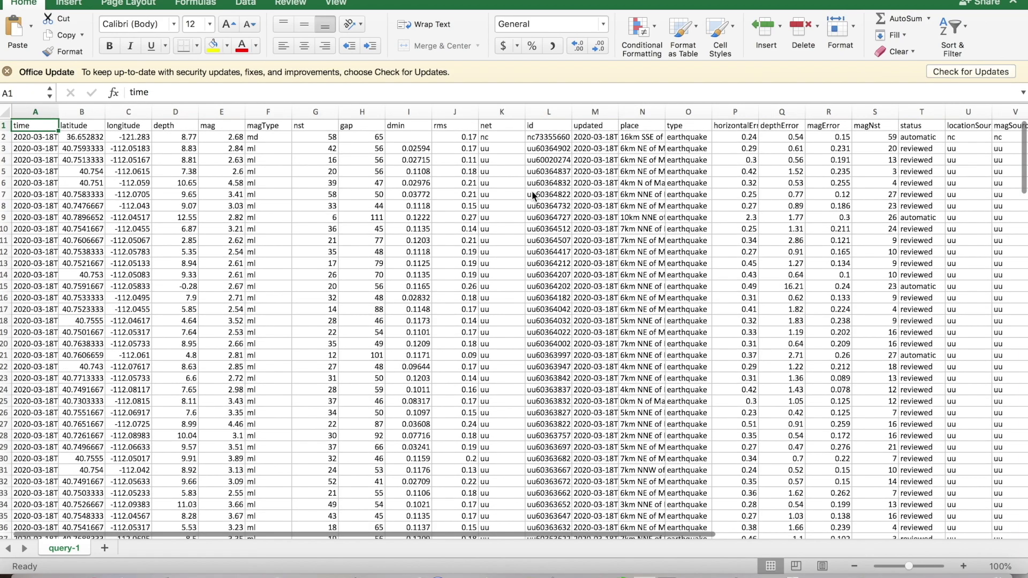
{"action": "left_click_drag", "start_coordinate": [1022, 151], "coordinate": [985, 520]}
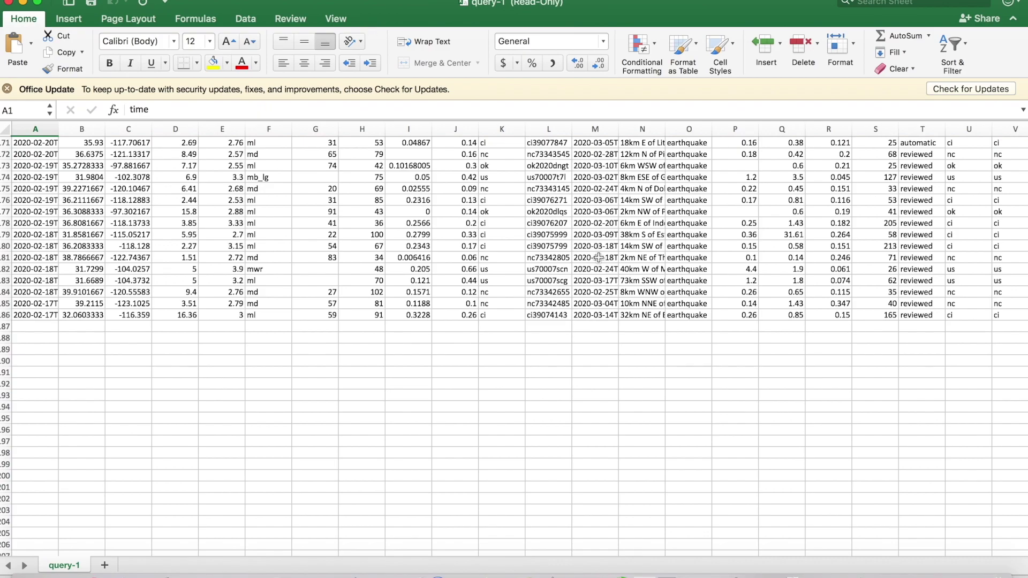
{"action": "scroll", "coordinate": [600, 243], "scroll_direction": "up", "scroll_amount": 20}
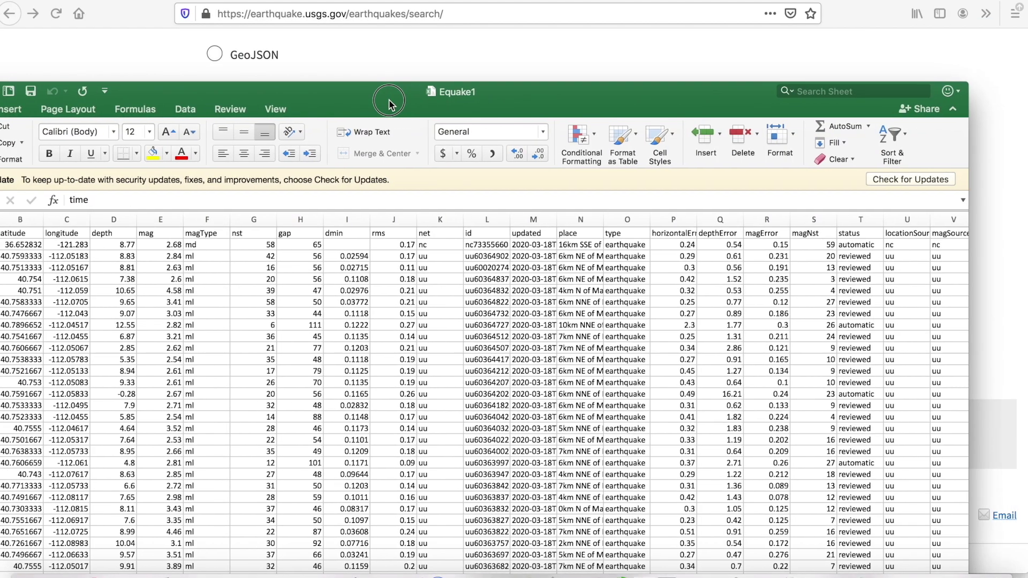
Step: Move the Equake1 workbook window aside and close it
{"action": "left_click_drag", "start_coordinate": [459, 96], "coordinate": [530, 100]}
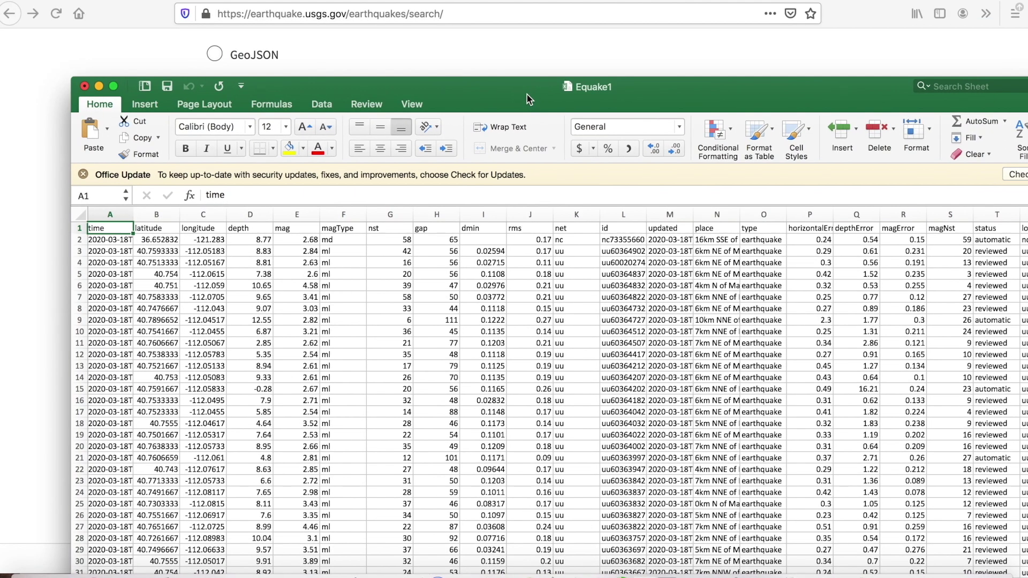
{"action": "left_click", "coordinate": [84, 86]}
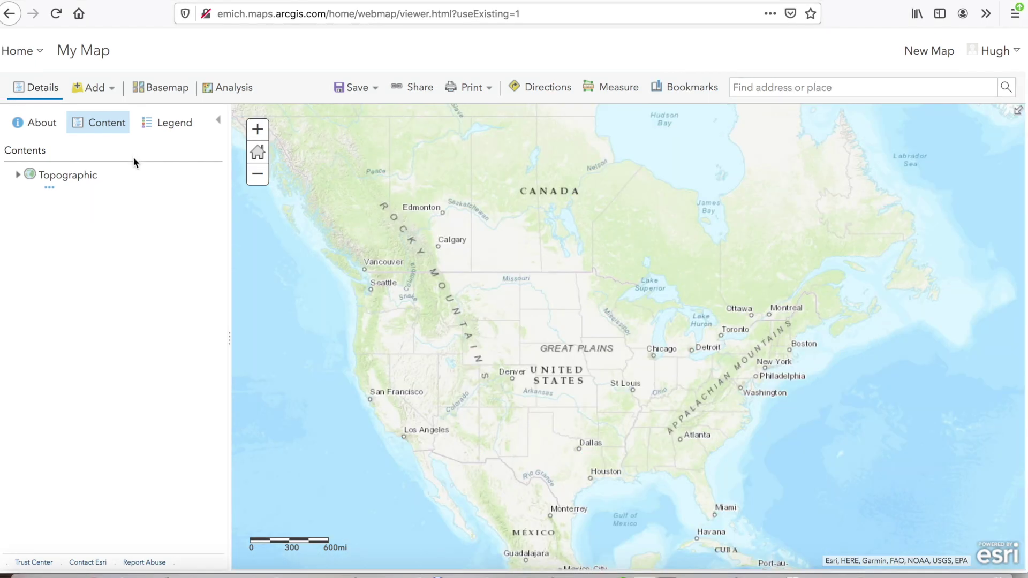
Step: Import Equake1.csv from a local file as a new layer on the map
{"action": "left_click", "coordinate": [109, 89]}
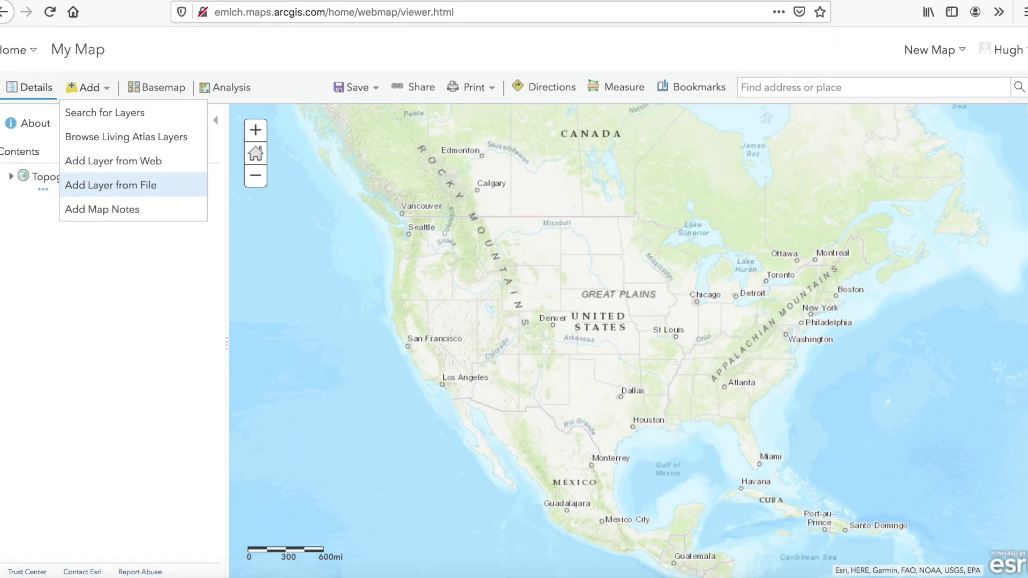
{"action": "left_click", "coordinate": [111, 185]}
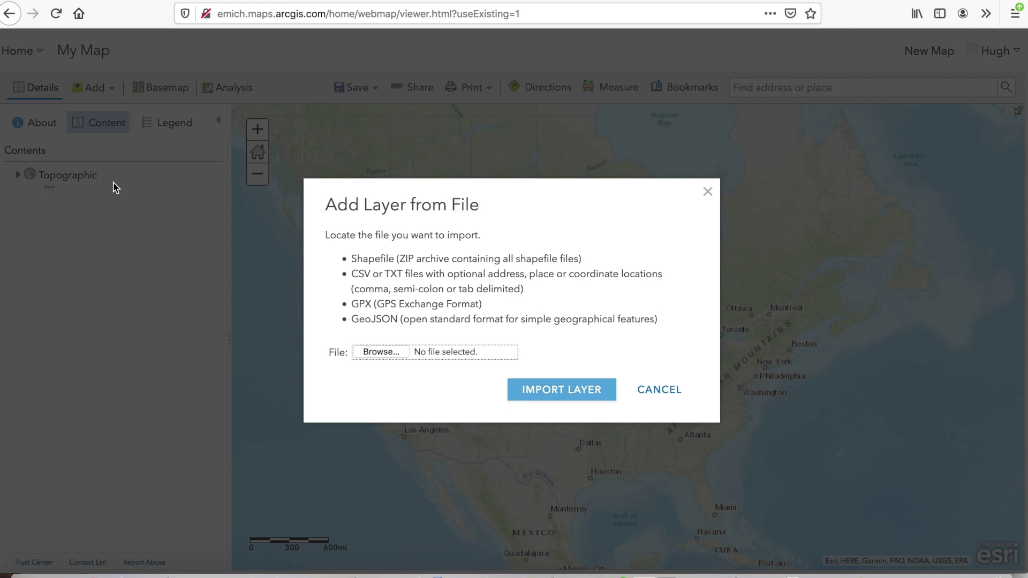
{"action": "left_click", "coordinate": [377, 352]}
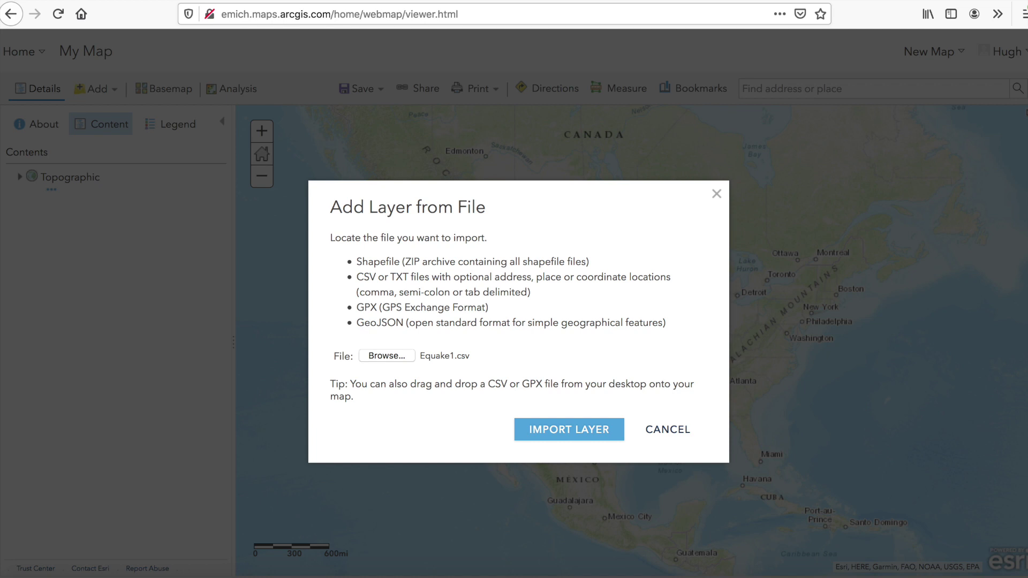
{"action": "left_click", "coordinate": [563, 428]}
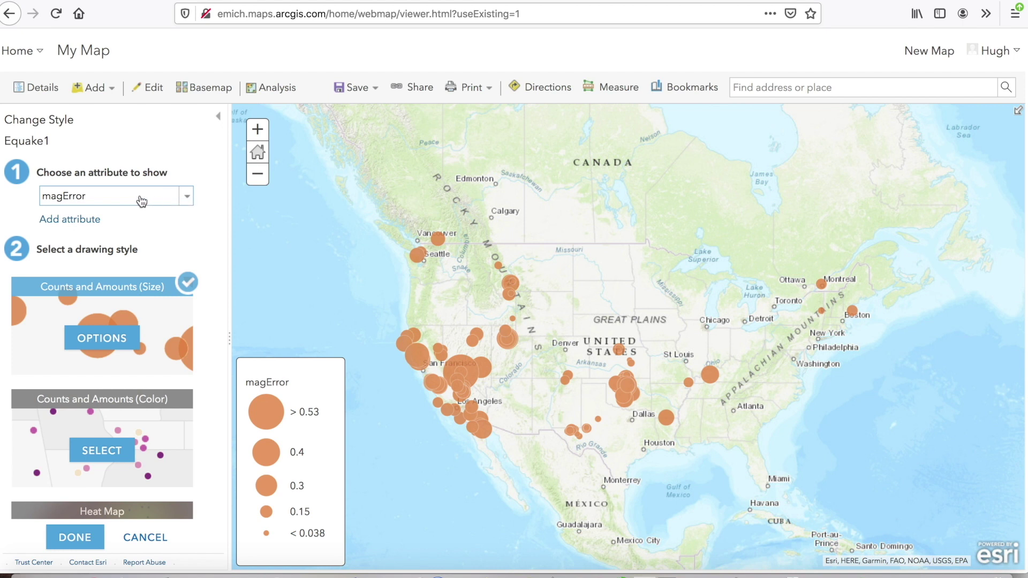
Step: Choose mag as the styling attribute so circles scale from under 2.5 to over 5.7
{"action": "left_click", "coordinate": [187, 200]}
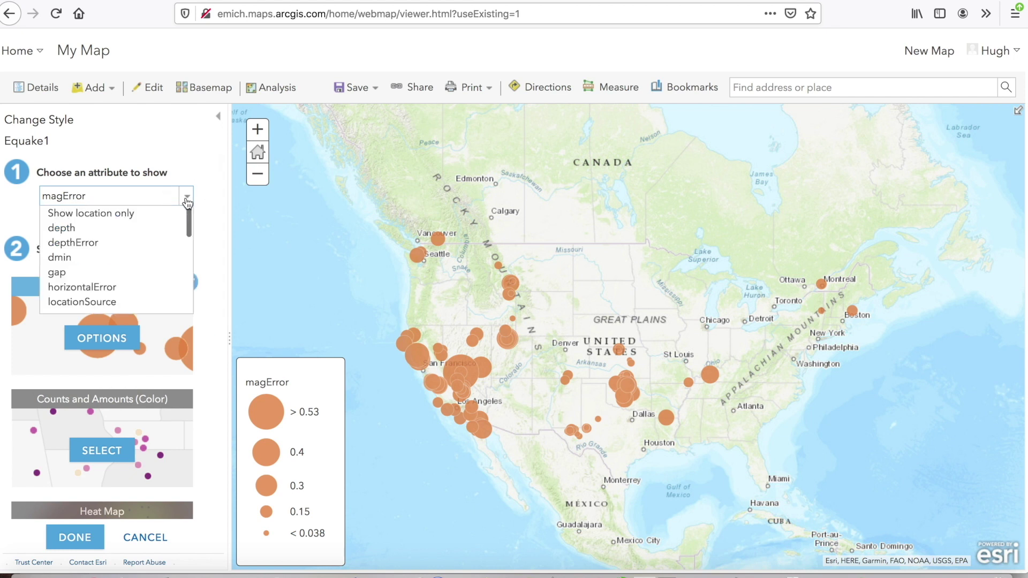
{"action": "left_click", "coordinate": [190, 234]}
{"action": "mouse_move", "coordinate": [190, 234]}
{"action": "left_mouse_down"}
{"action": "mouse_move", "coordinate": [187, 218]}
{"action": "mouse_move", "coordinate": [187, 245]}
{"action": "left_mouse_up"}
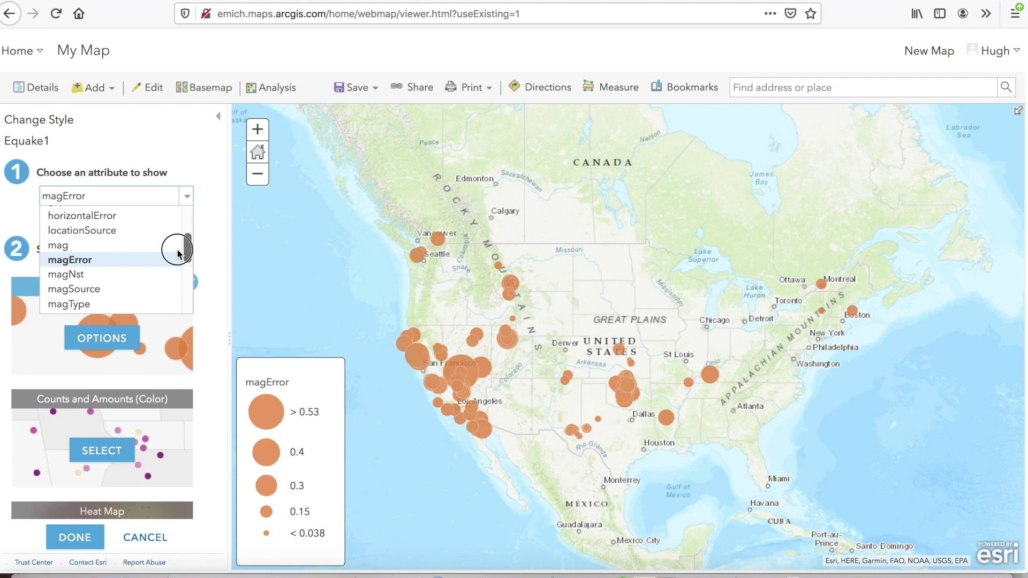
{"action": "left_click", "coordinate": [140, 247]}
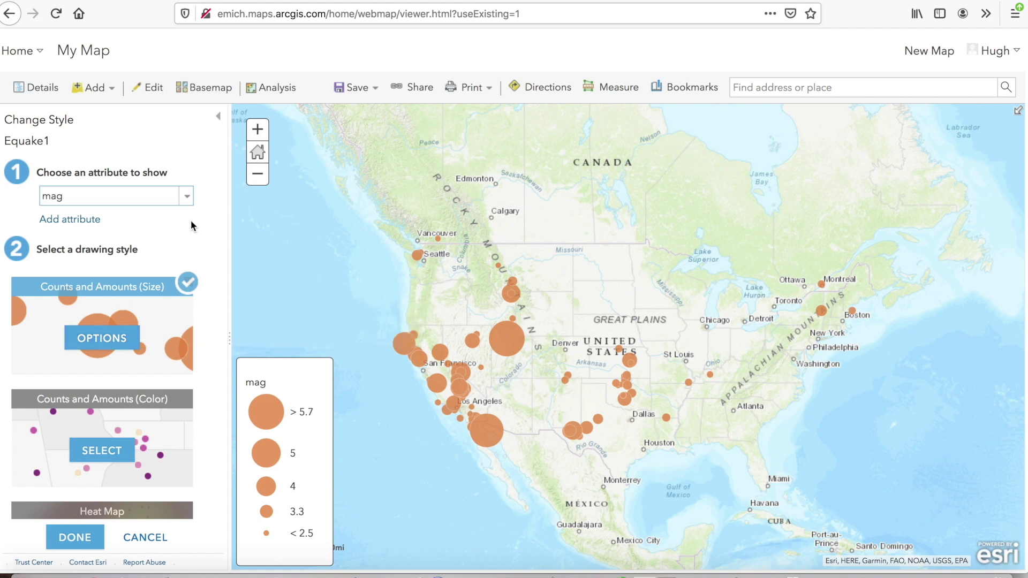
{"action": "left_click", "coordinate": [186, 197]}
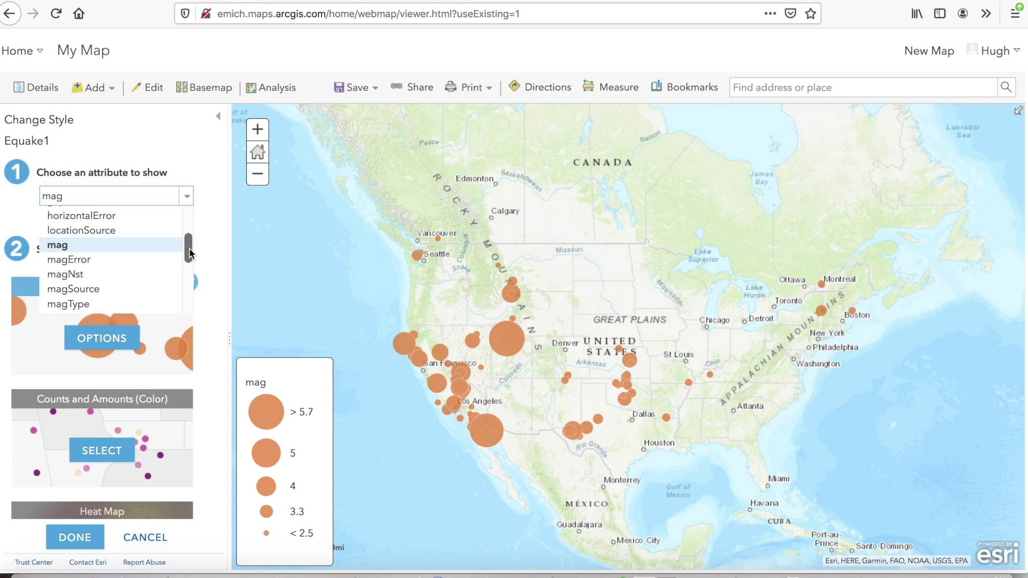
{"action": "left_click_drag", "start_coordinate": [190, 253], "coordinate": [185, 218]}
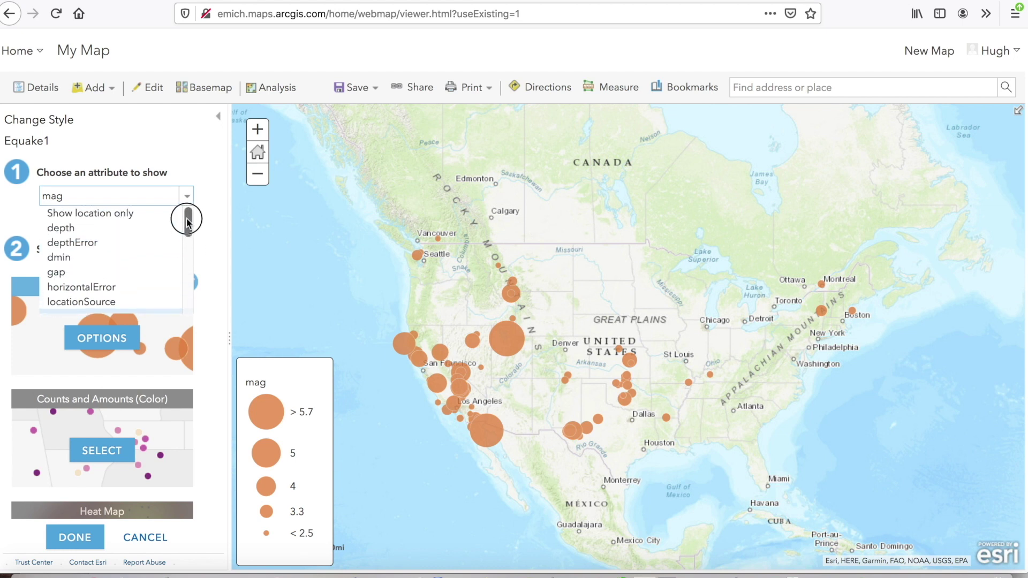
{"action": "left_click", "coordinate": [141, 213]}
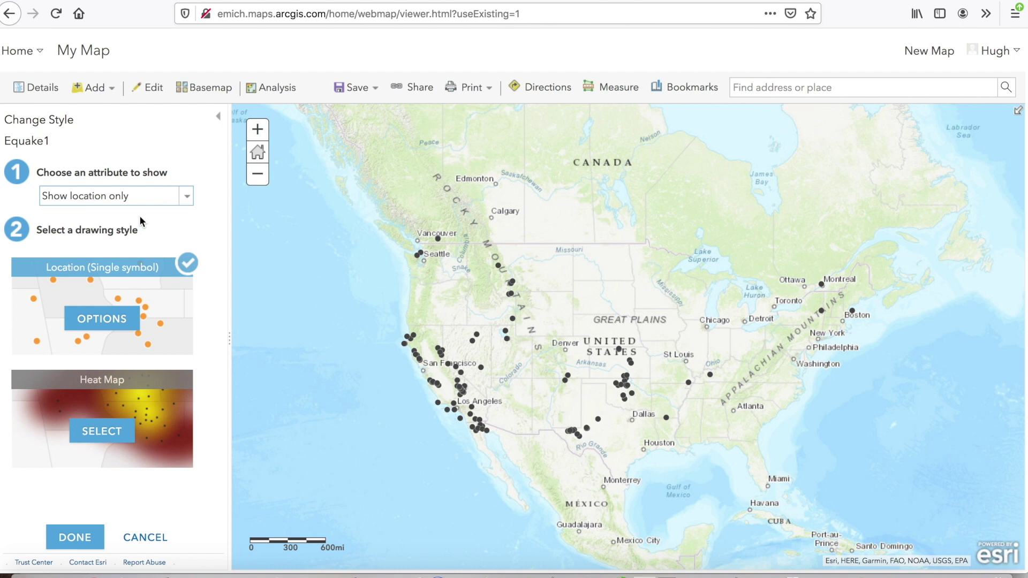
{"action": "left_click", "coordinate": [187, 197]}
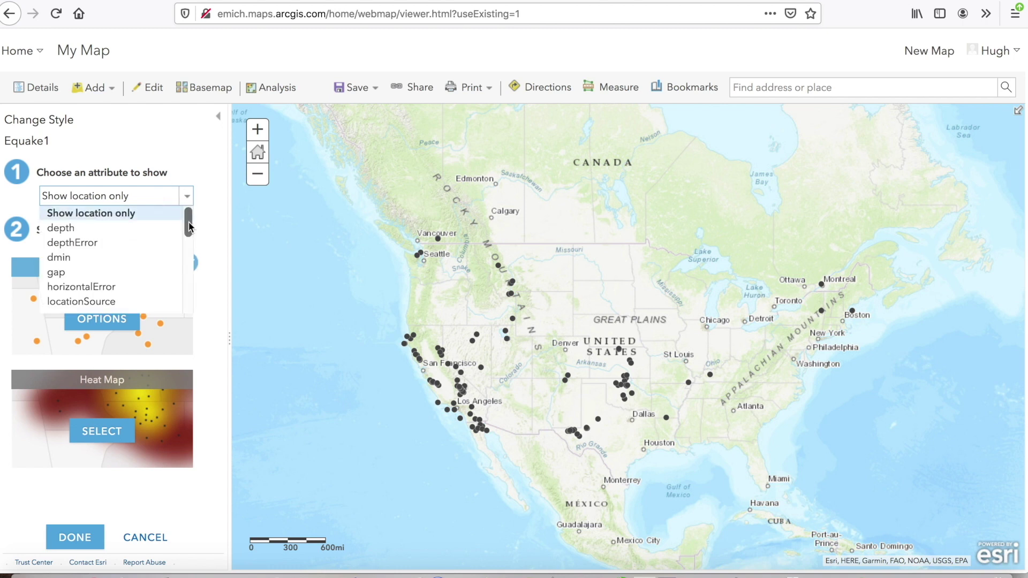
{"action": "left_click_drag", "start_coordinate": [188, 225], "coordinate": [188, 242]}
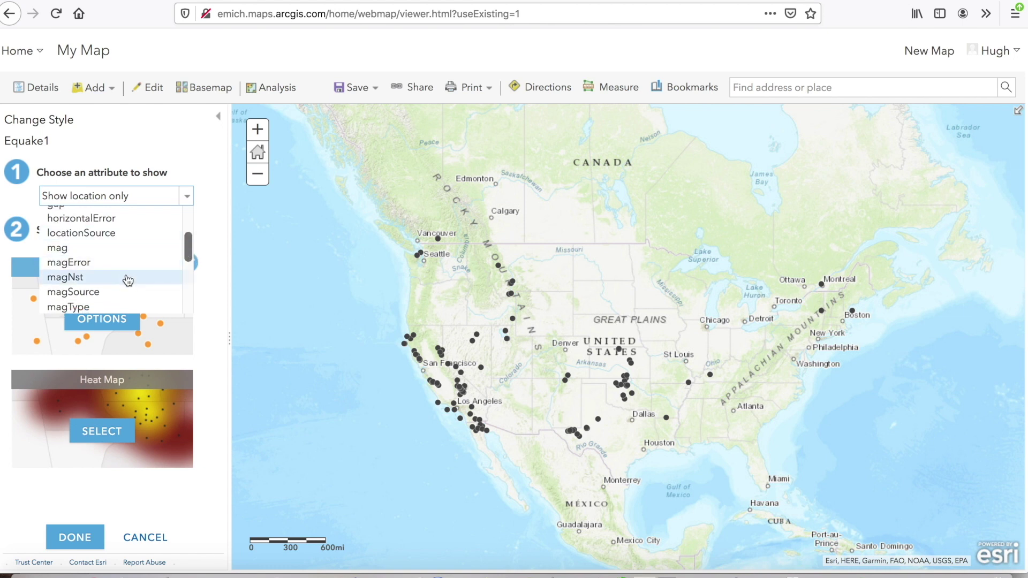
{"action": "left_click", "coordinate": [79, 249]}
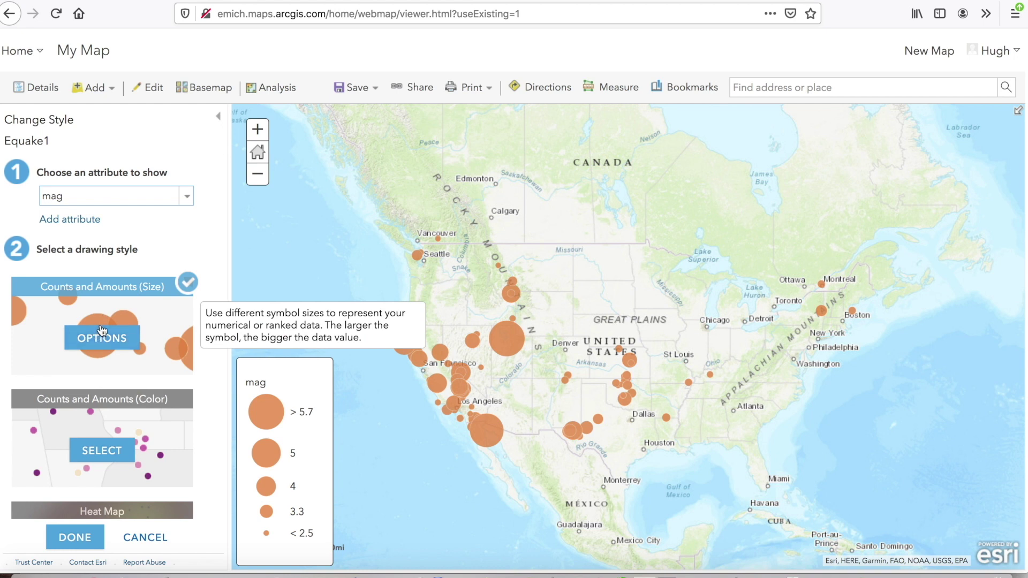
Step: Set the magnitude circles' fill colour to blue #0070FF
{"action": "left_click", "coordinate": [113, 340]}
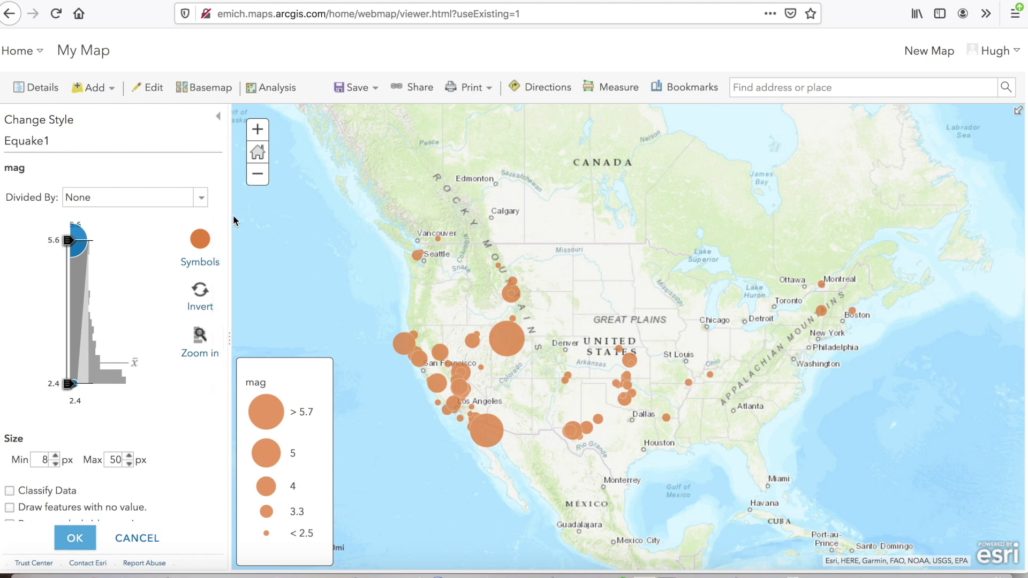
{"action": "left_click", "coordinate": [200, 241]}
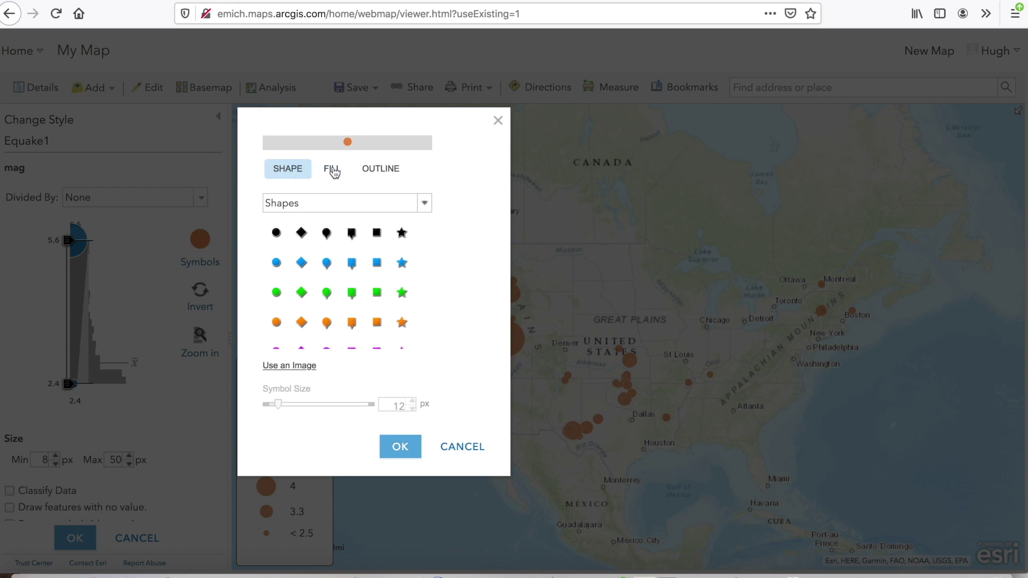
{"action": "left_click", "coordinate": [333, 171]}
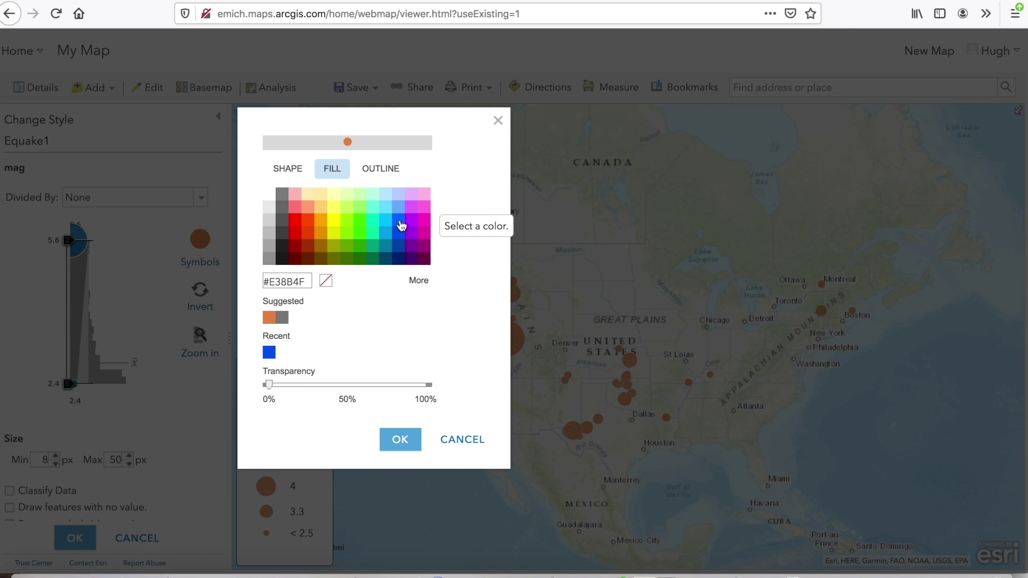
{"action": "left_click", "coordinate": [400, 222]}
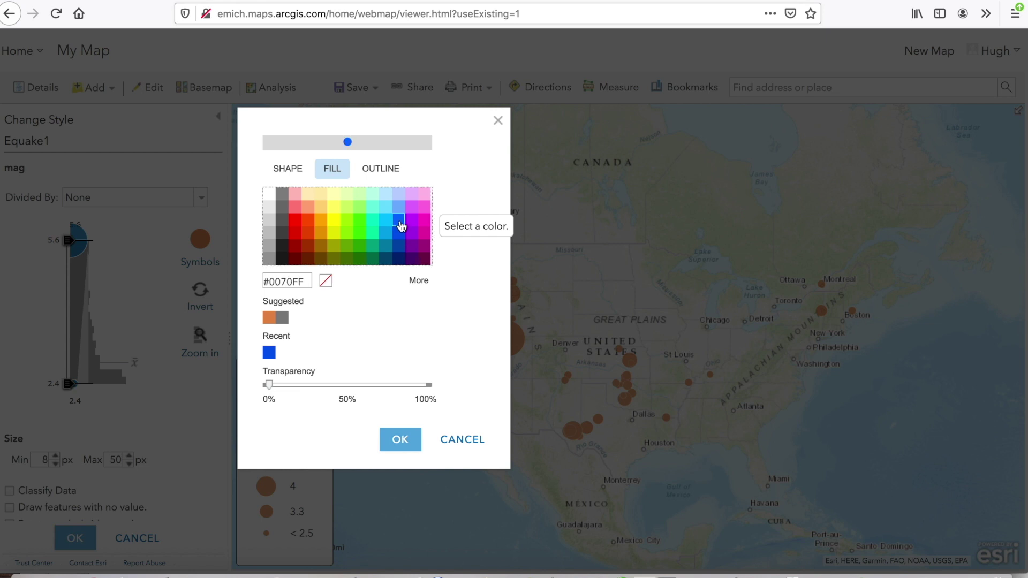
{"action": "left_click", "coordinate": [410, 444]}
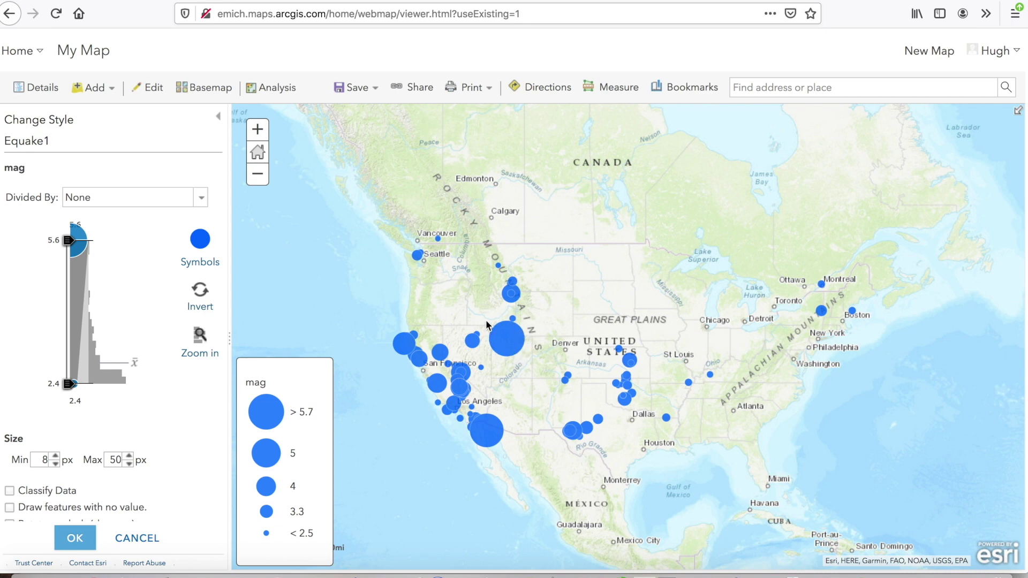
Step: Give the circles a #1A1A1A outline and make the blue fill about 40% transparent
{"action": "left_click", "coordinate": [200, 240]}
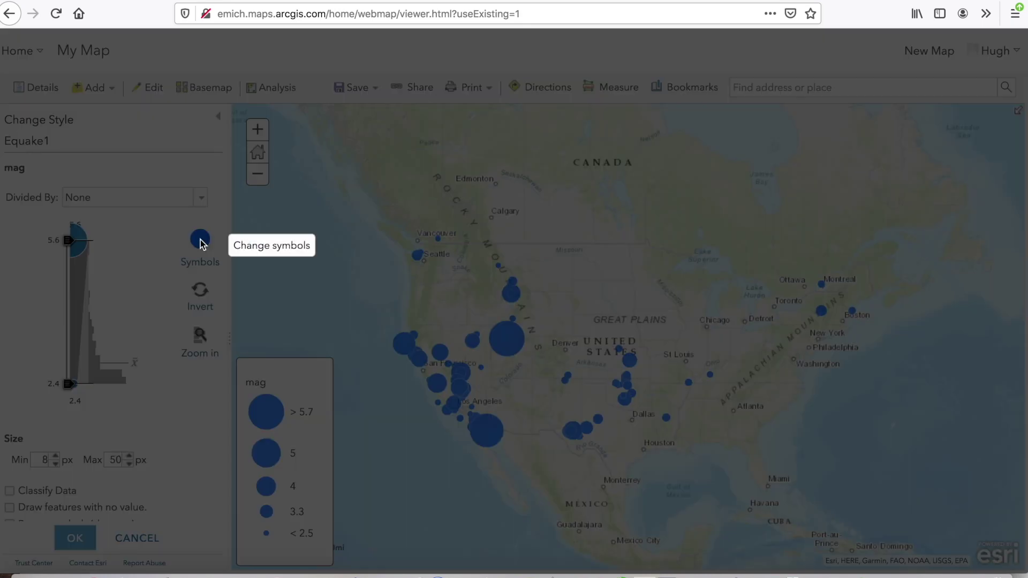
{"action": "left_click", "coordinate": [379, 167]}
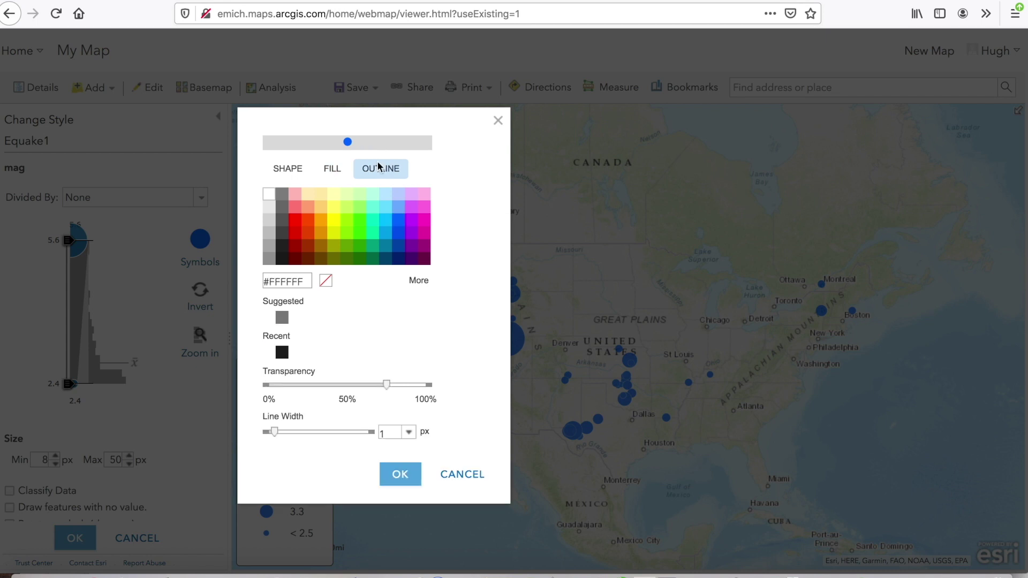
{"action": "left_click", "coordinate": [283, 257]}
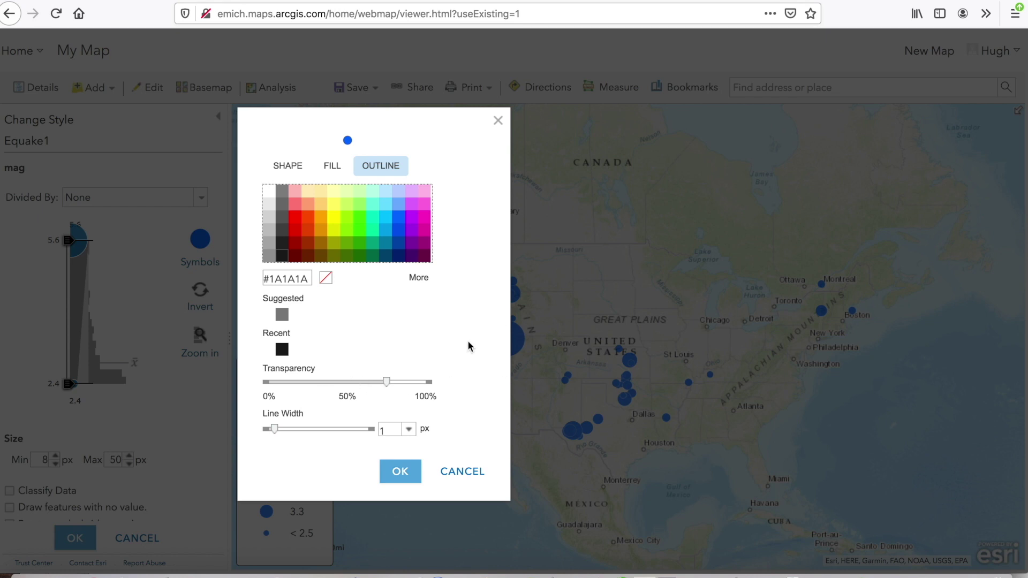
{"action": "left_click", "coordinate": [332, 167]}
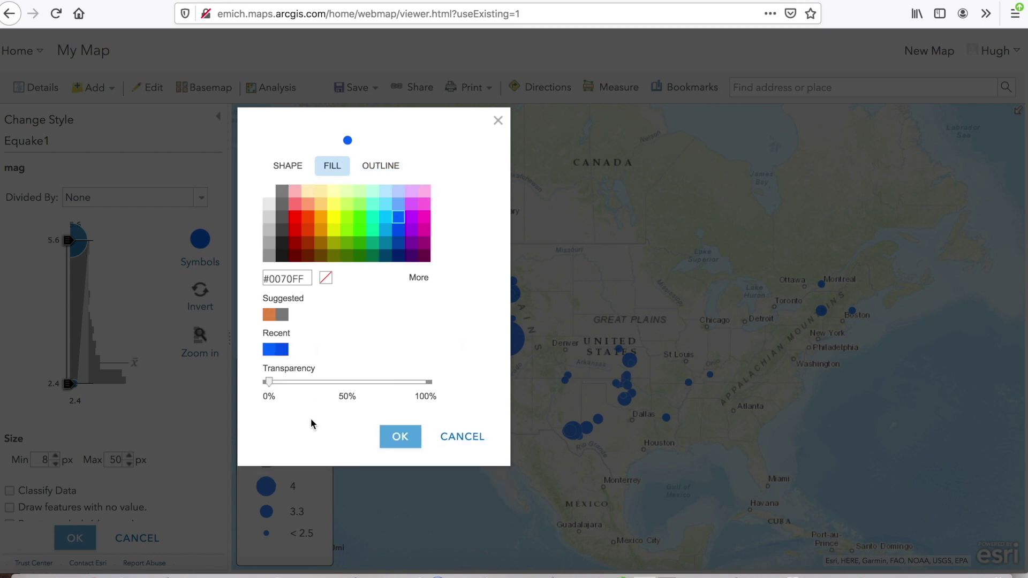
{"action": "left_click_drag", "start_coordinate": [263, 382], "coordinate": [337, 382]}
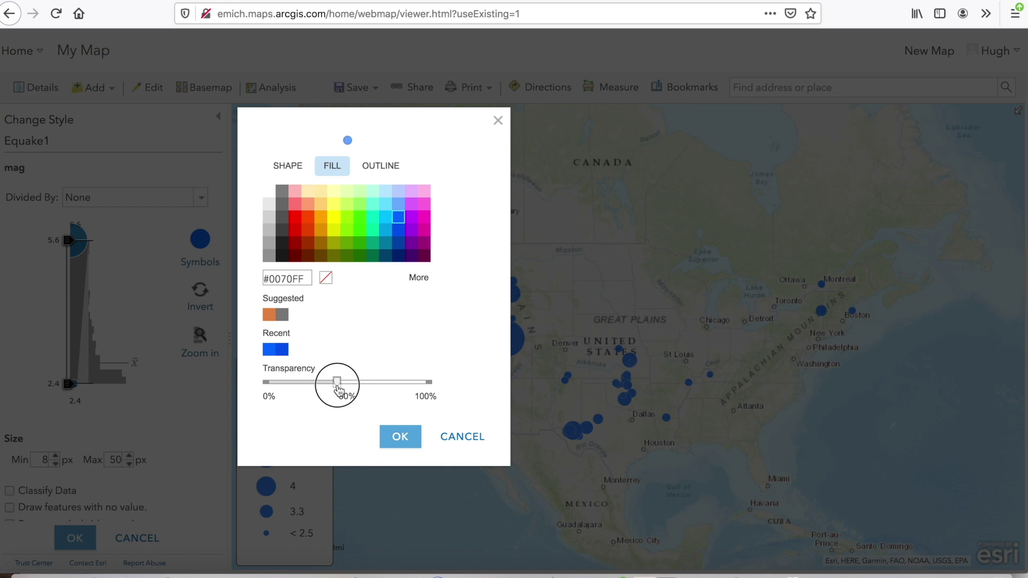
{"action": "left_click", "coordinate": [401, 441]}
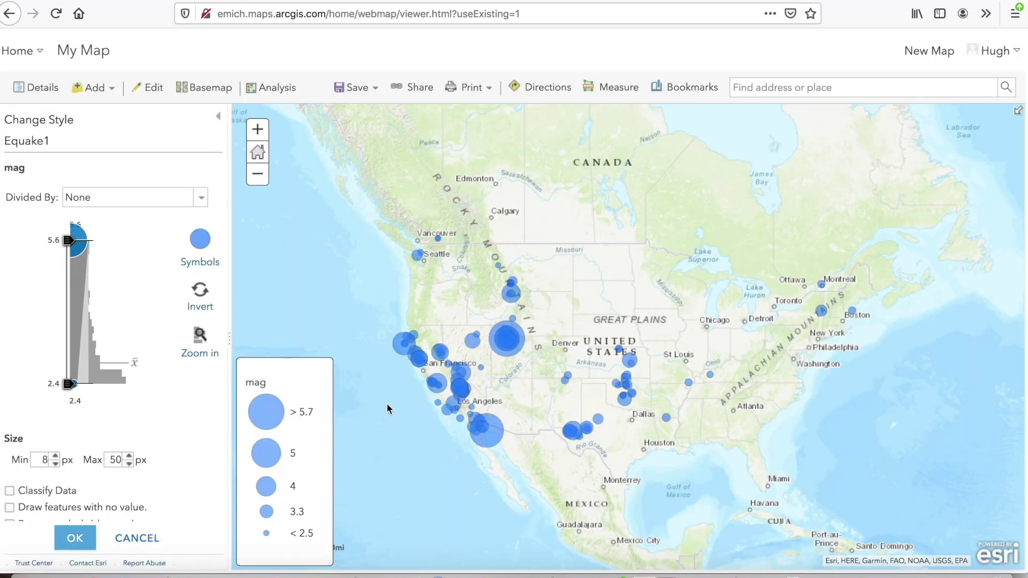
{"action": "scroll", "coordinate": [191, 416], "scroll_direction": "down", "scroll_amount": 3}
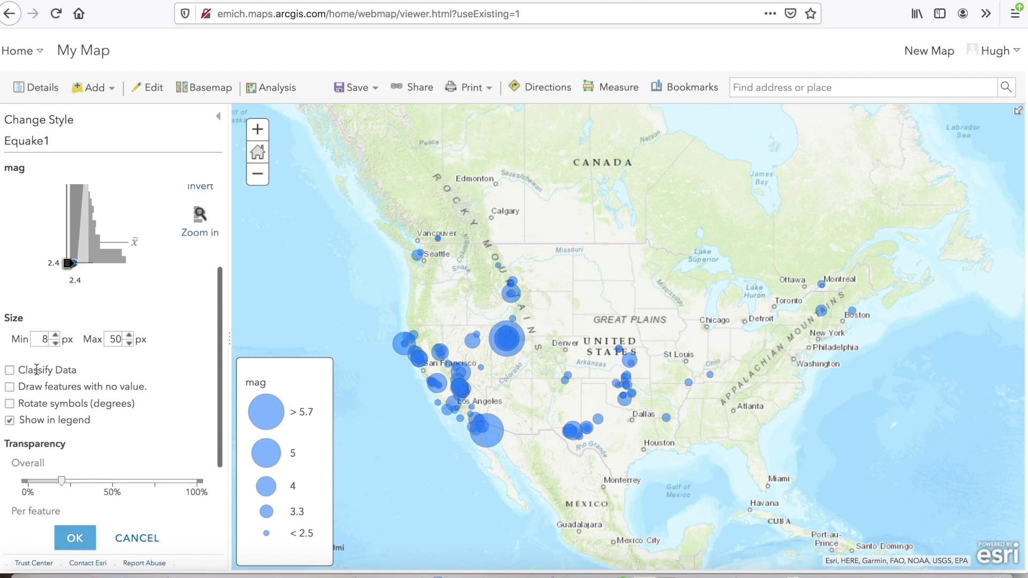
Step: Turn on classification of the magnitude data using Natural Breaks
{"action": "left_click", "coordinate": [8, 372]}
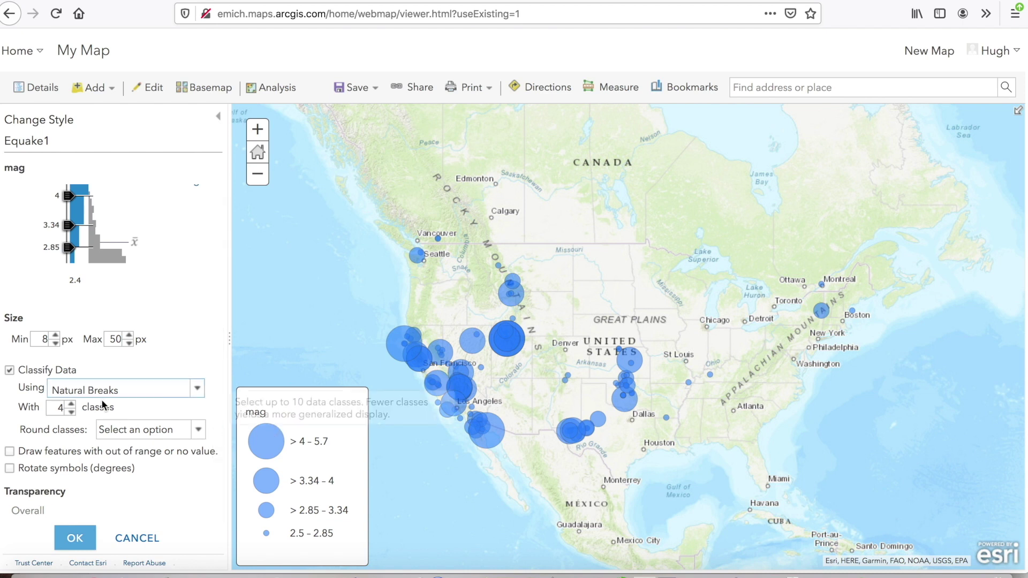
{"action": "left_click", "coordinate": [196, 395]}
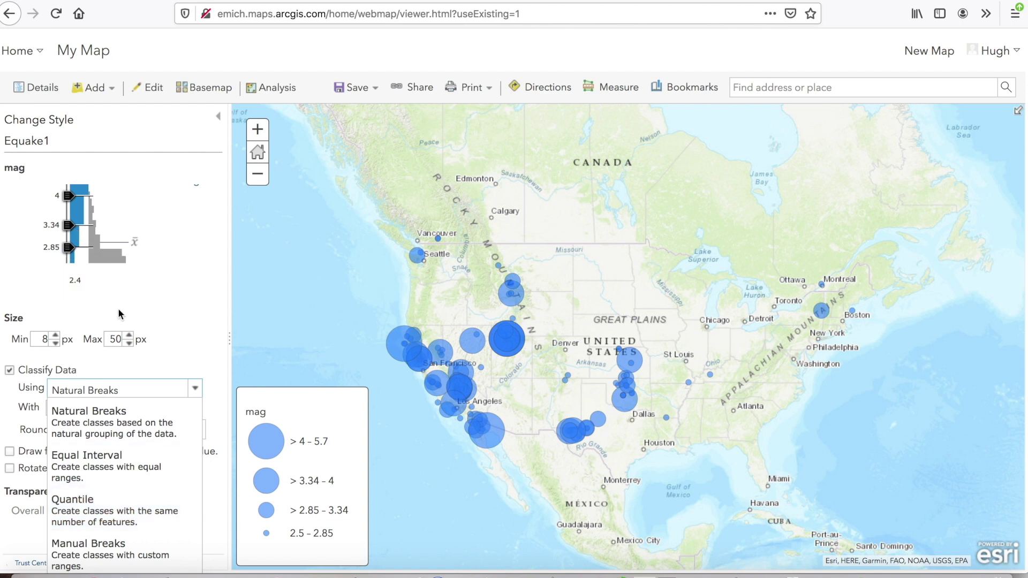
{"action": "left_click", "coordinate": [104, 418]}
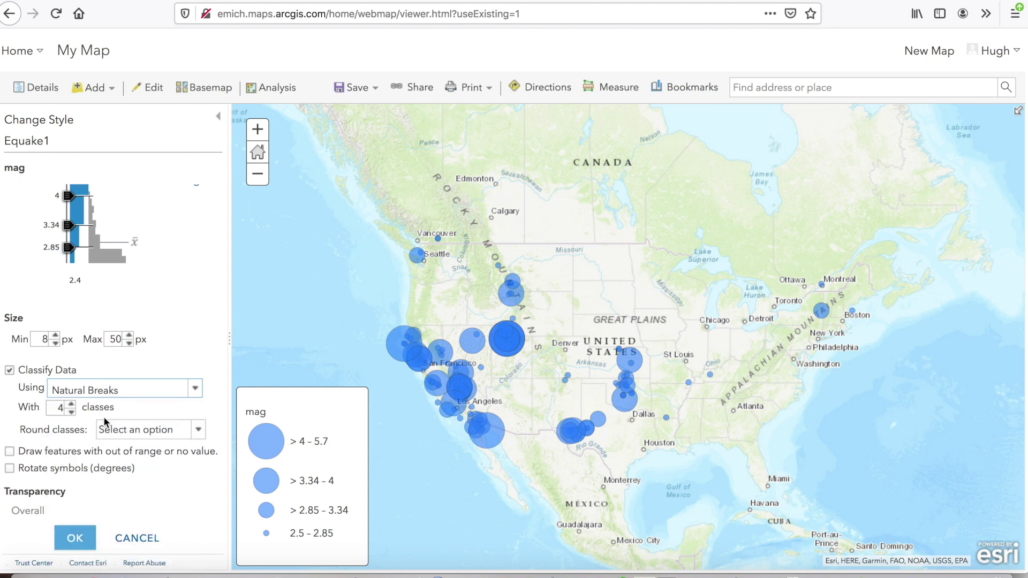
Step: Lower the minimum circle size to 5 px and apply the size style
{"action": "left_click", "coordinate": [57, 343]}
{"action": "left_click", "coordinate": [56, 343]}
{"action": "left_click", "coordinate": [56, 342]}
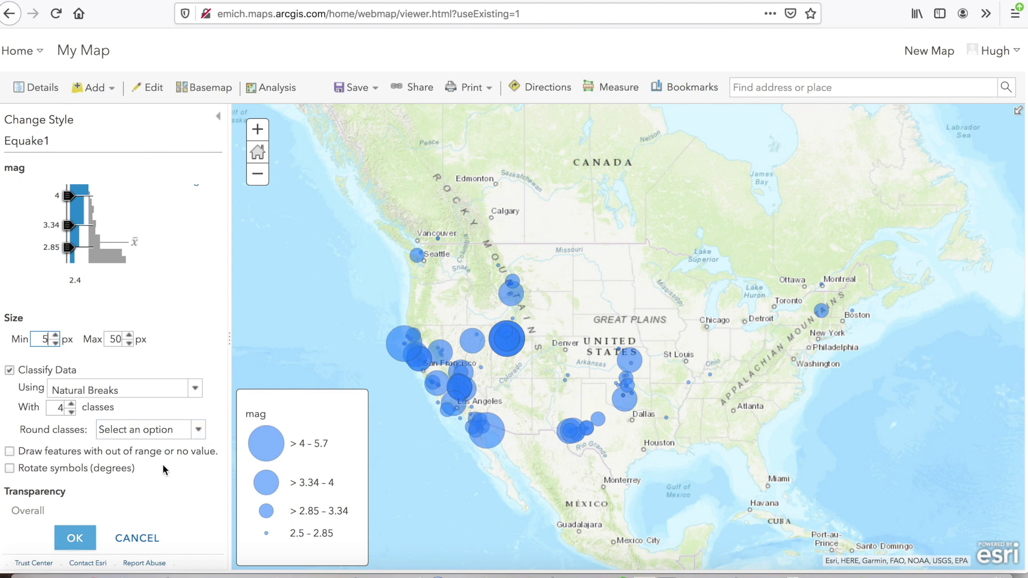
{"action": "scroll", "coordinate": [166, 456], "scroll_direction": "down", "scroll_amount": 3}
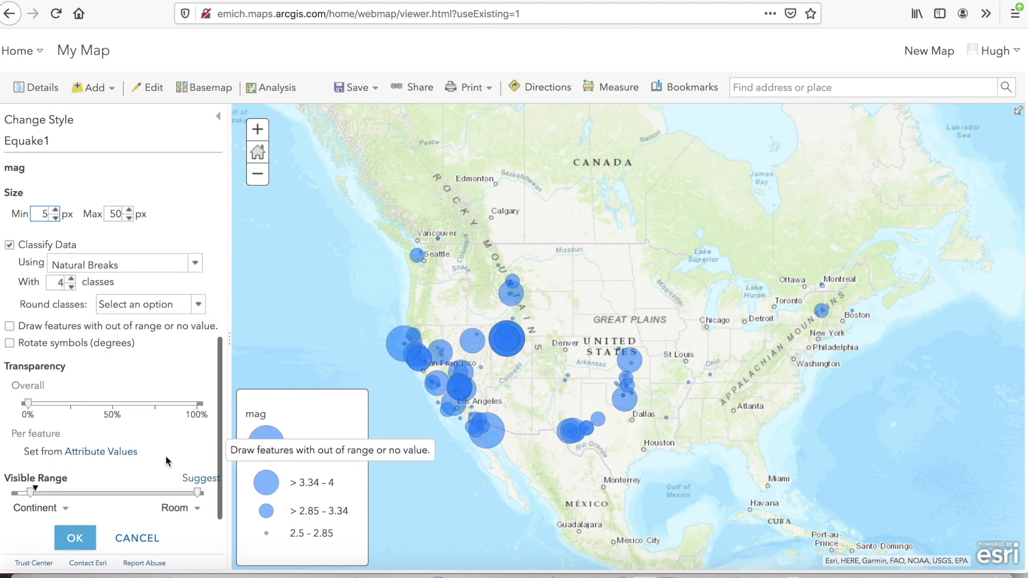
{"action": "scroll", "coordinate": [166, 455], "scroll_direction": "up", "scroll_amount": 6}
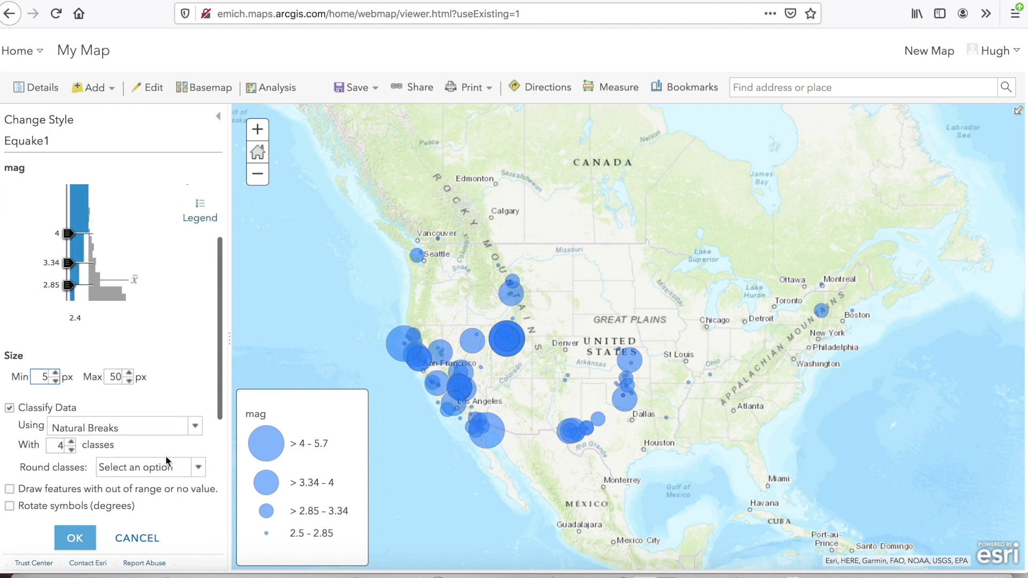
{"action": "left_click", "coordinate": [75, 538]}
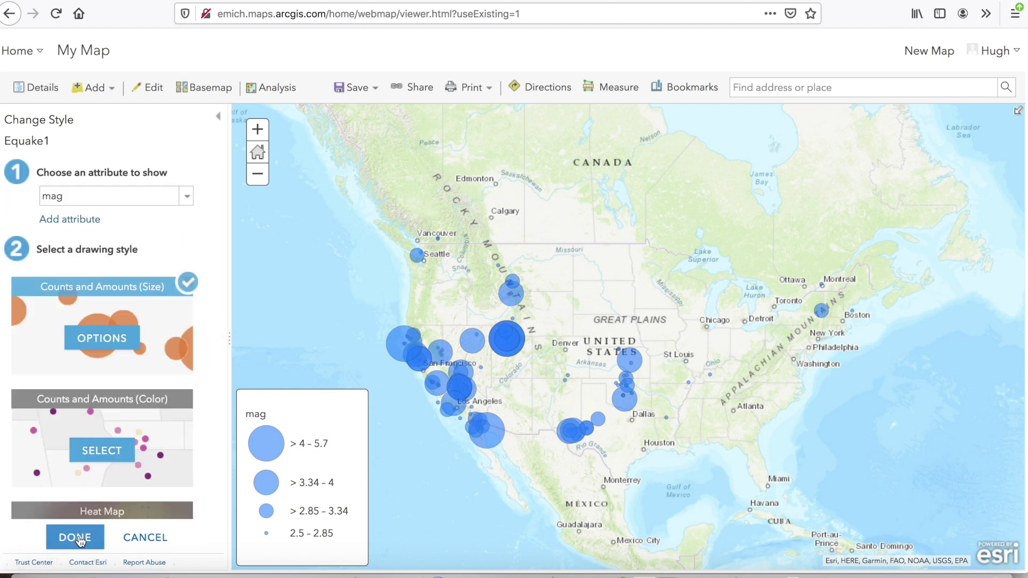
{"action": "left_click", "coordinate": [77, 538]}
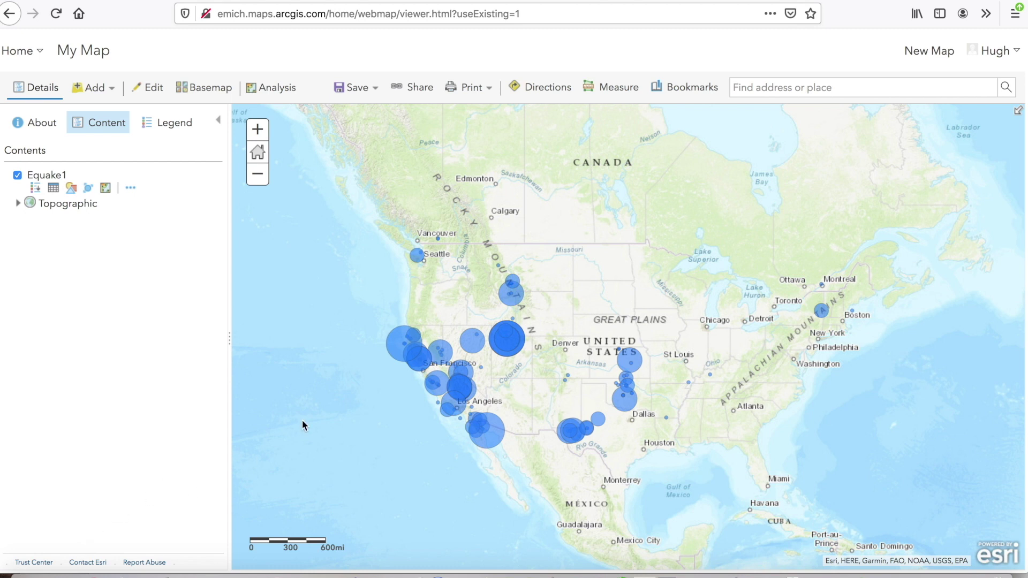
Step: Recentre the map on the earthquakes and bring up the Save menu
{"action": "left_click_drag", "start_coordinate": [458, 305], "coordinate": [422, 289]}
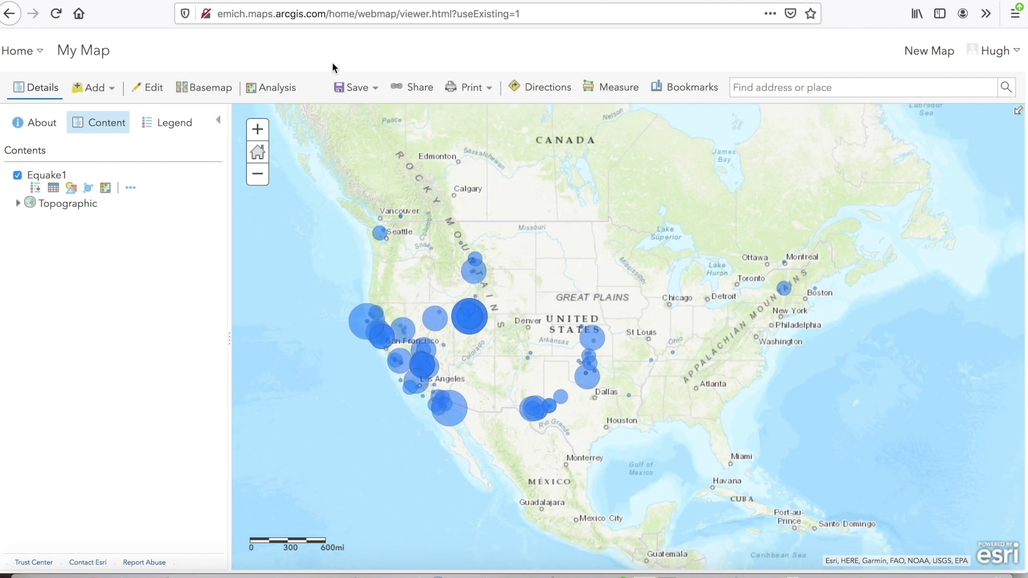
{"action": "left_click", "coordinate": [373, 85]}
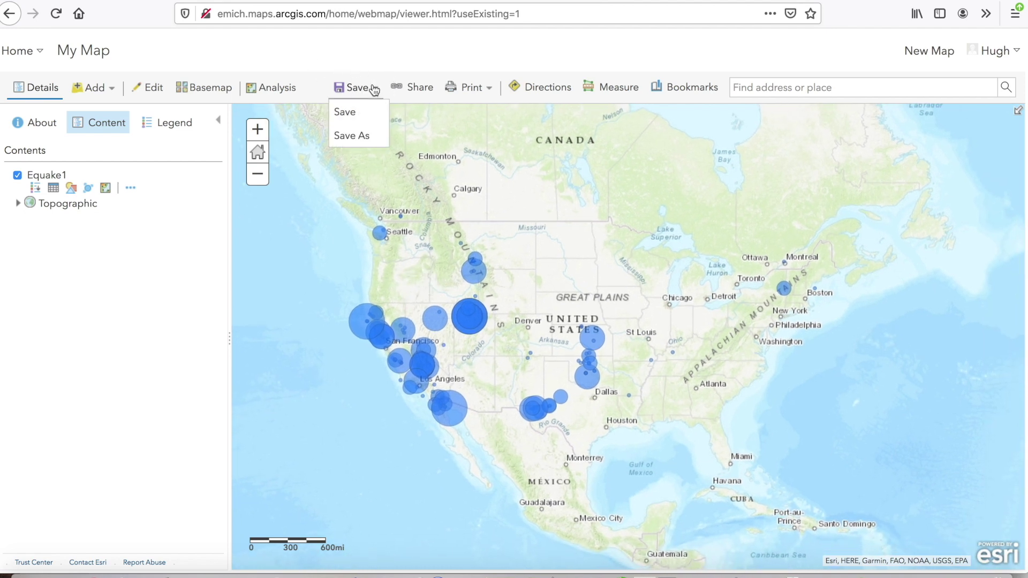
Step: Start Save As and enter the title 'Earthquake USA_March 2020'
{"action": "left_click", "coordinate": [355, 135]}
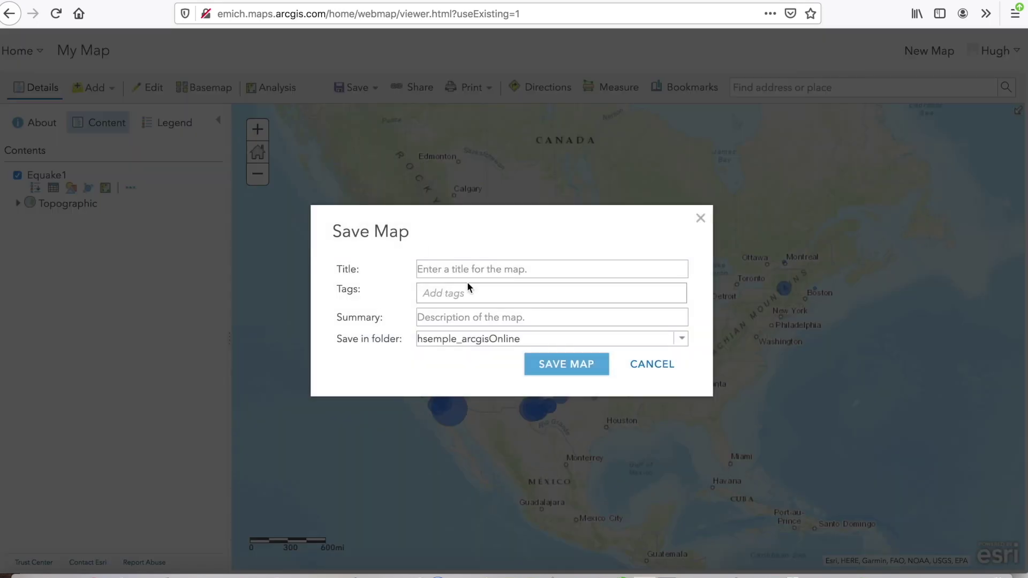
{"action": "left_click", "coordinate": [459, 269]}
{"action": "type", "text": "Ea"}
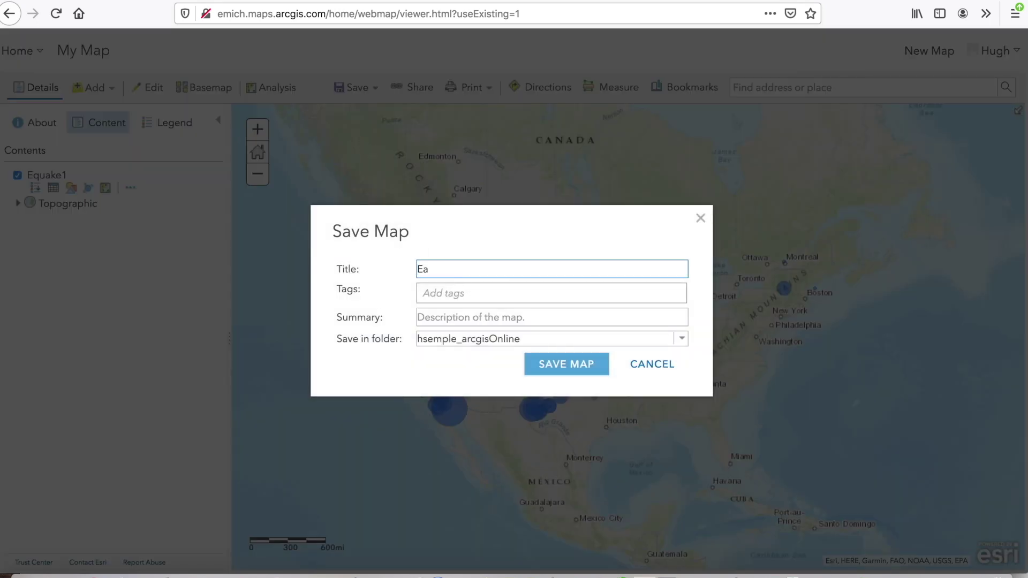
{"action": "type", "text": "rthquake USA_March 2020"}
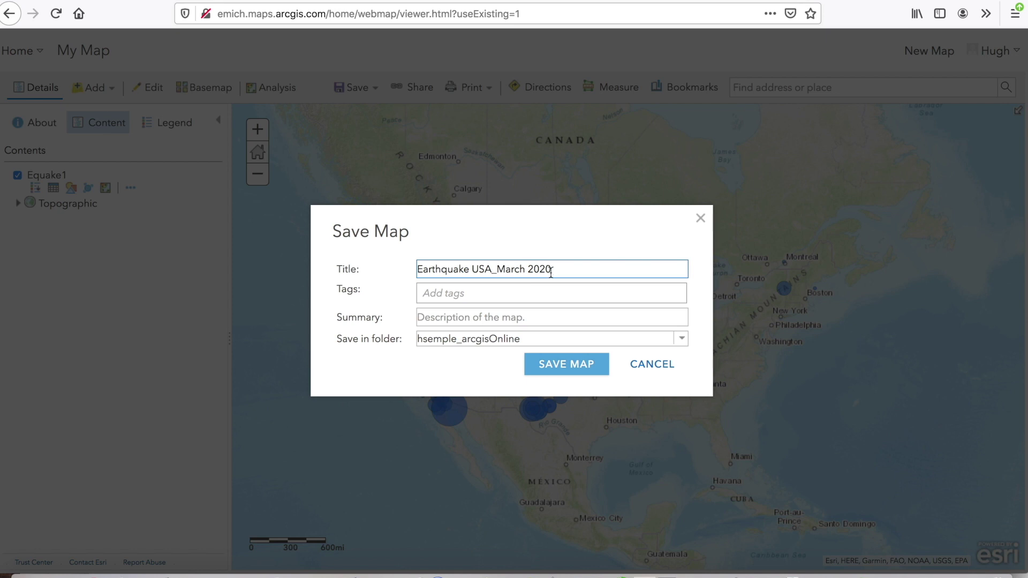
{"action": "left_click_drag", "start_coordinate": [557, 269], "coordinate": [375, 268]}
{"action": "key", "text": "ctrl+c"}
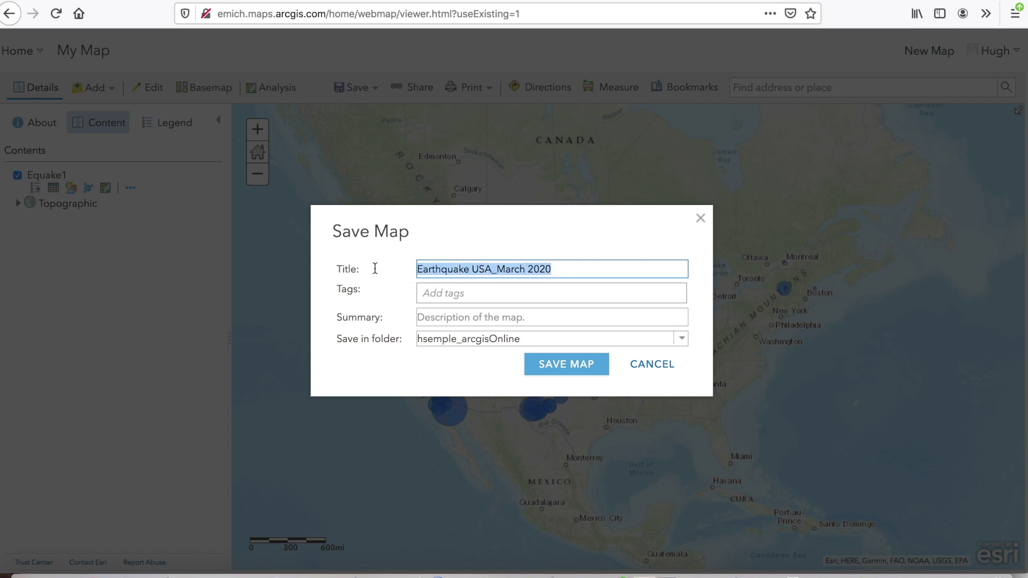
Step: Paste the title into Tags, adding 's,' after Earthquake and removing the underscore
{"action": "left_click", "coordinate": [436, 292]}
{"action": "key", "text": "ctrl+v"}
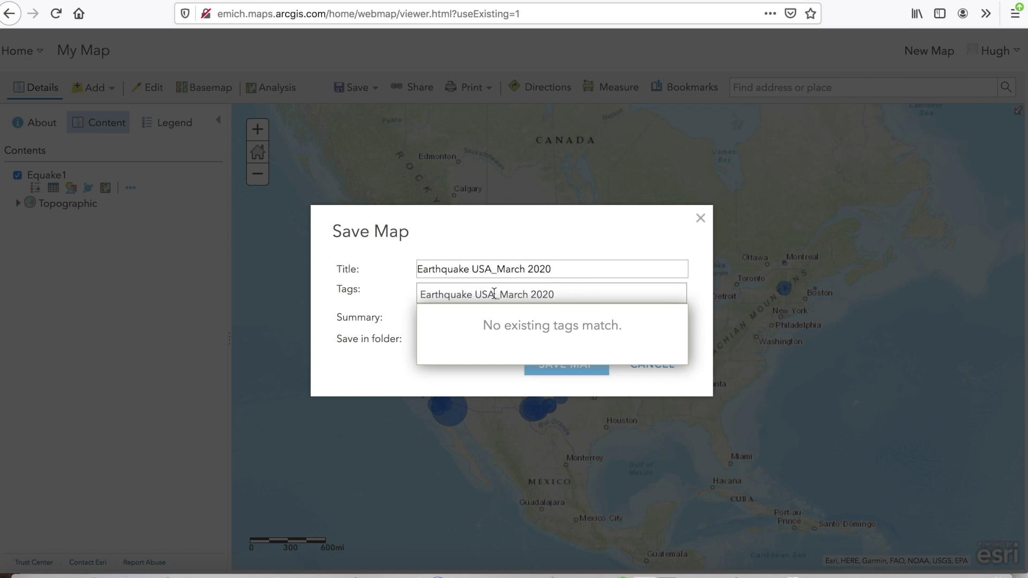
{"action": "left_click", "coordinate": [475, 294]}
{"action": "type", "text": "s"}
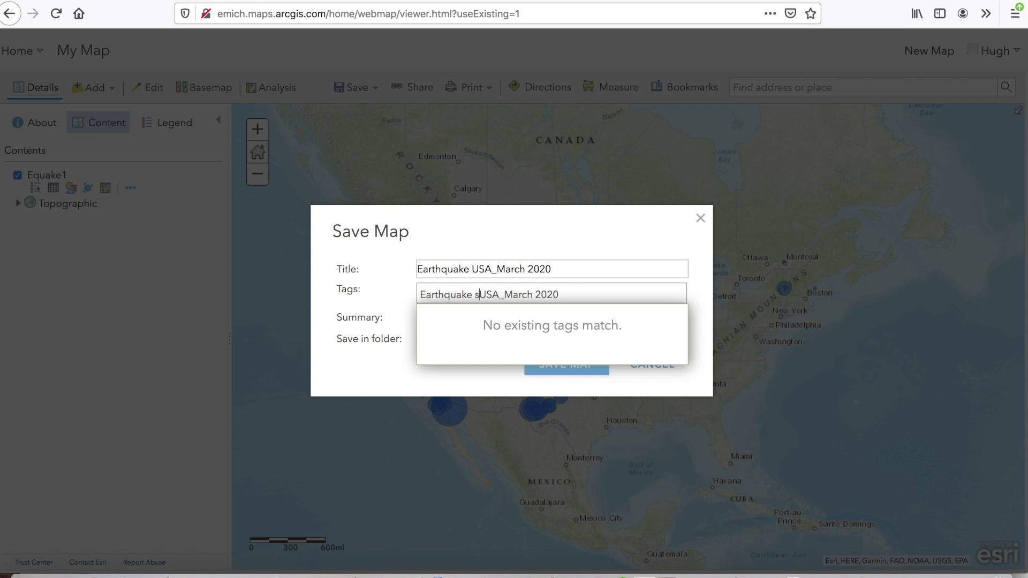
{"action": "type", "text": ","}
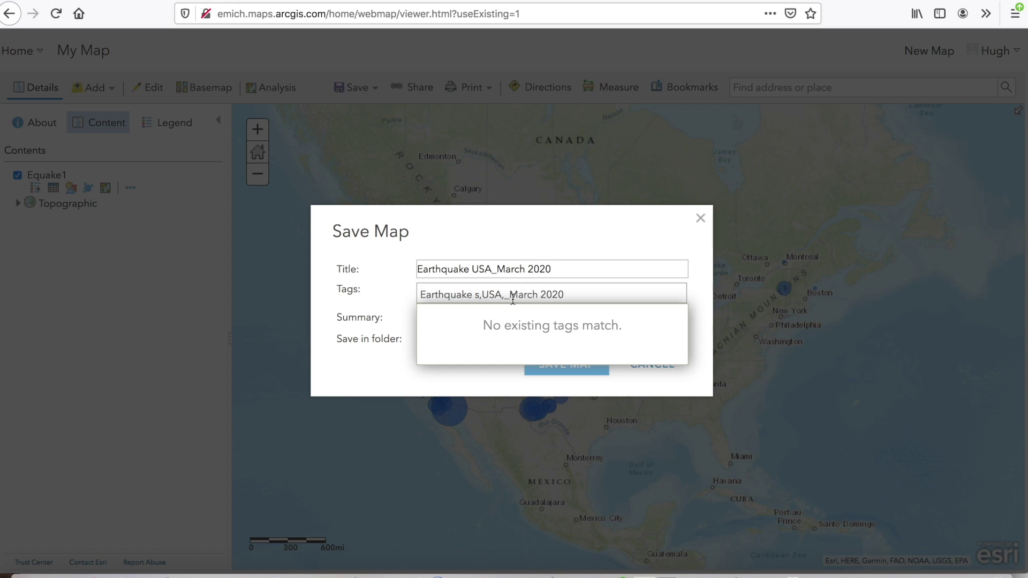
{"action": "left_click", "coordinate": [508, 295]}
{"action": "key", "text": "BackSpace"}
Step: Correct the title to 'Earthquakes USA_March 2020', paste it as the summary, and save
{"action": "left_click", "coordinate": [468, 268]}
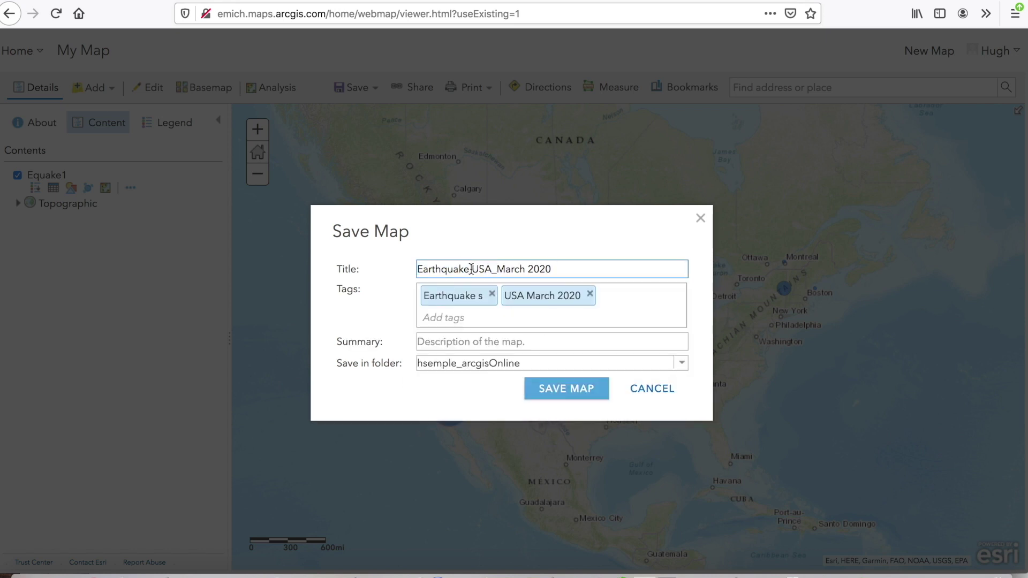
{"action": "type", "text": "s"}
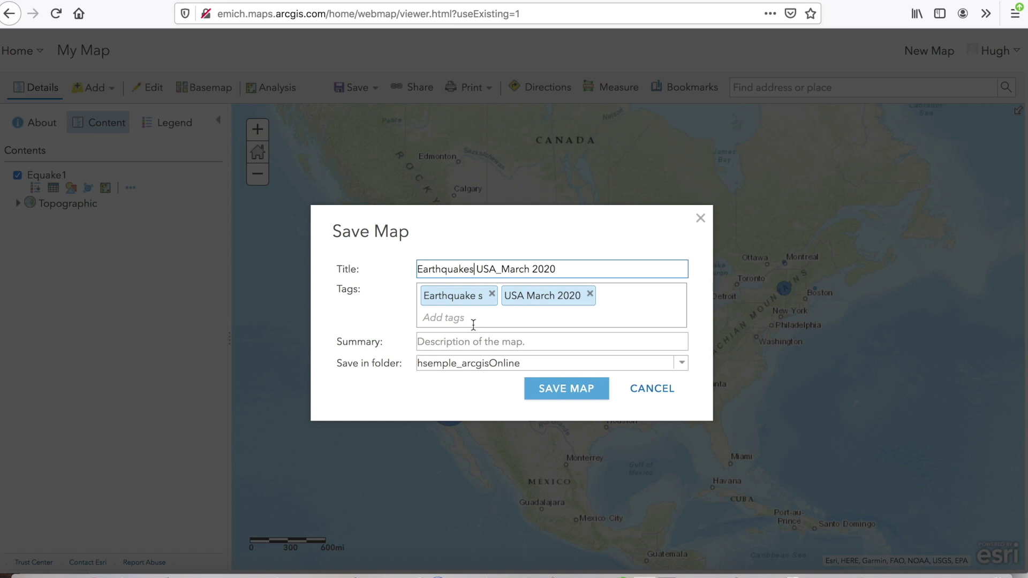
{"action": "left_click_drag", "start_coordinate": [561, 269], "coordinate": [397, 271]}
{"action": "key", "text": "ctrl+c"}
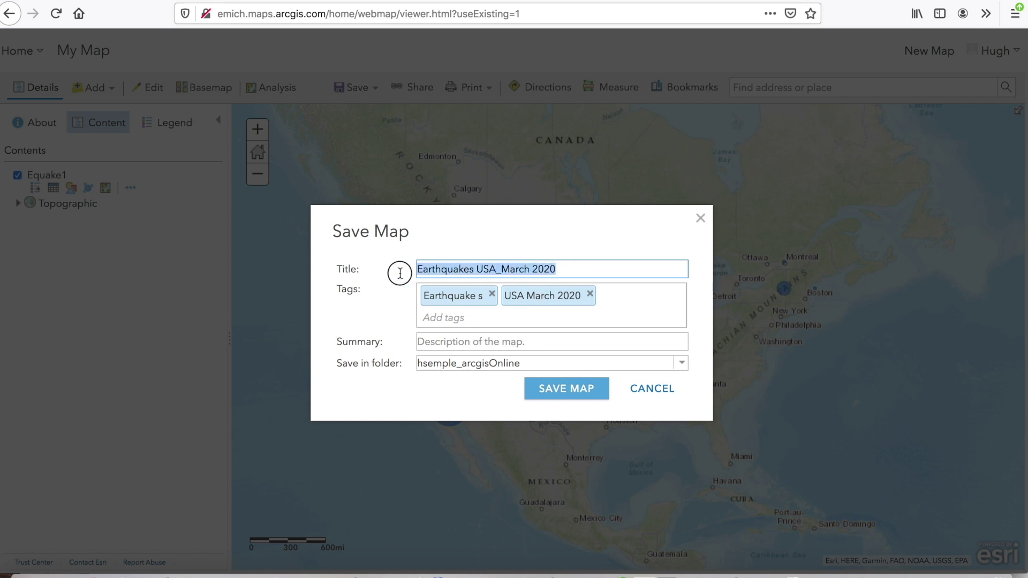
{"action": "left_click", "coordinate": [430, 343]}
{"action": "key", "text": "ctrl+v"}
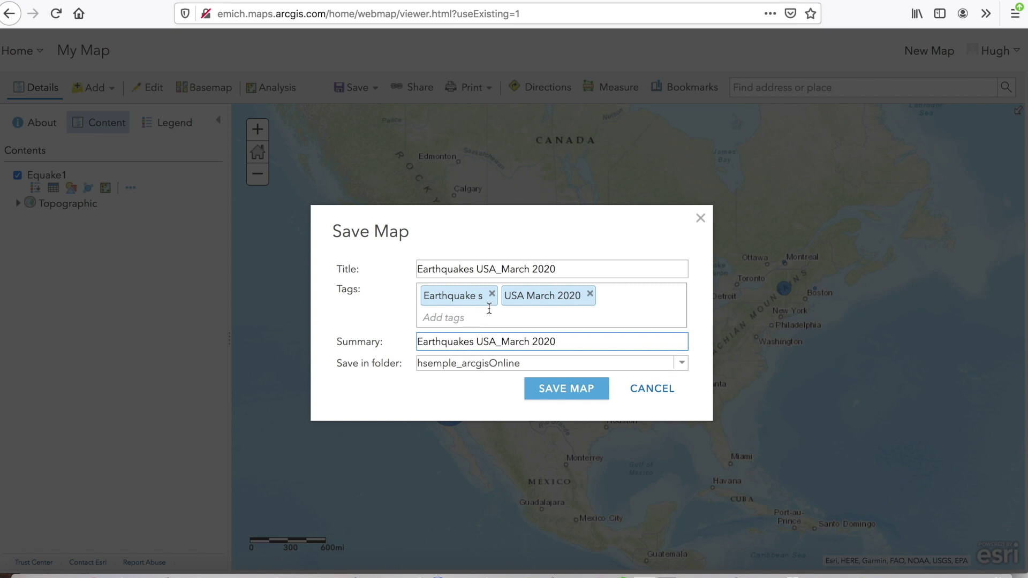
{"action": "left_click", "coordinate": [557, 394]}
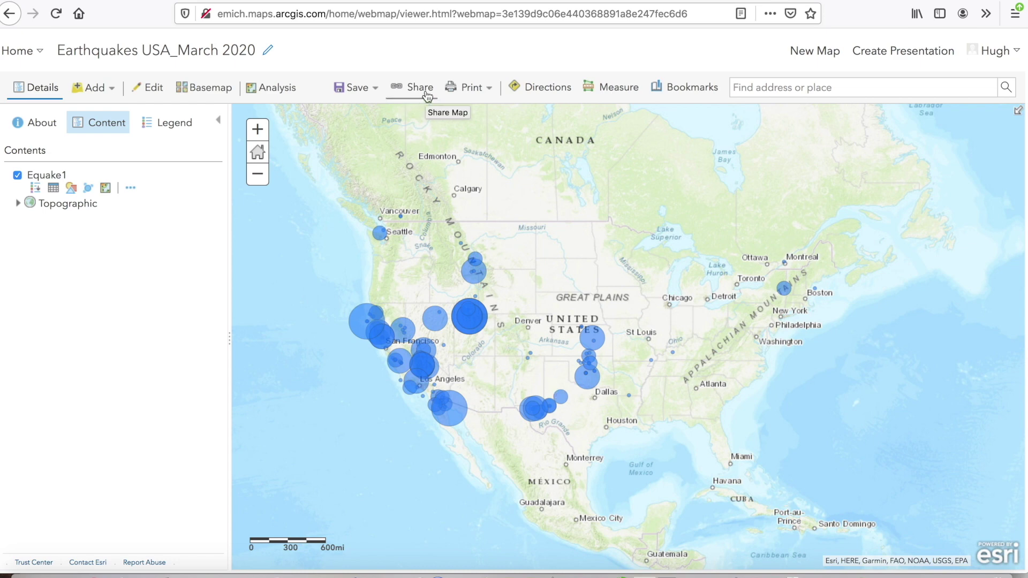
{"action": "left_click", "coordinate": [420, 89]}
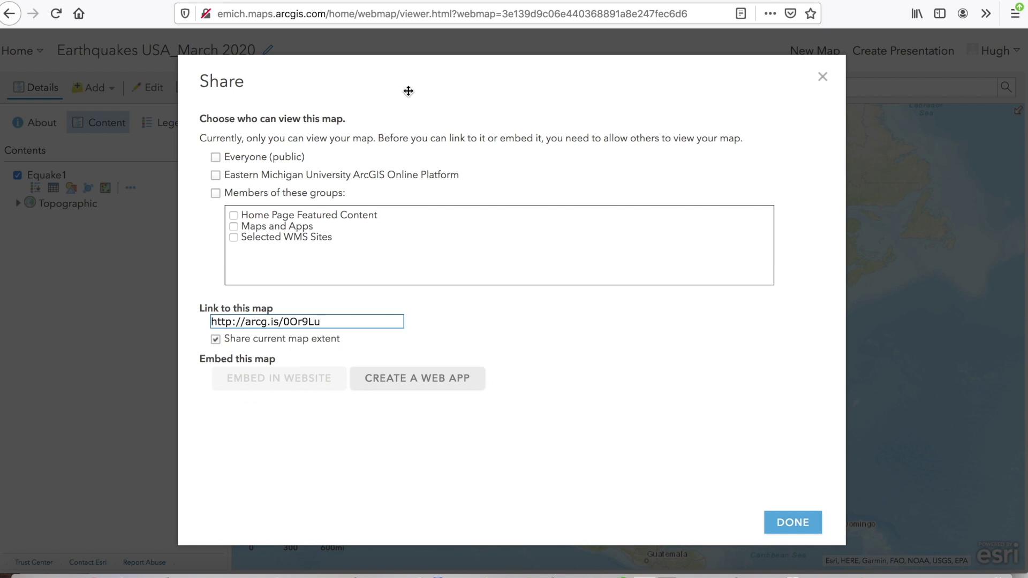
{"action": "left_click", "coordinate": [218, 159]}
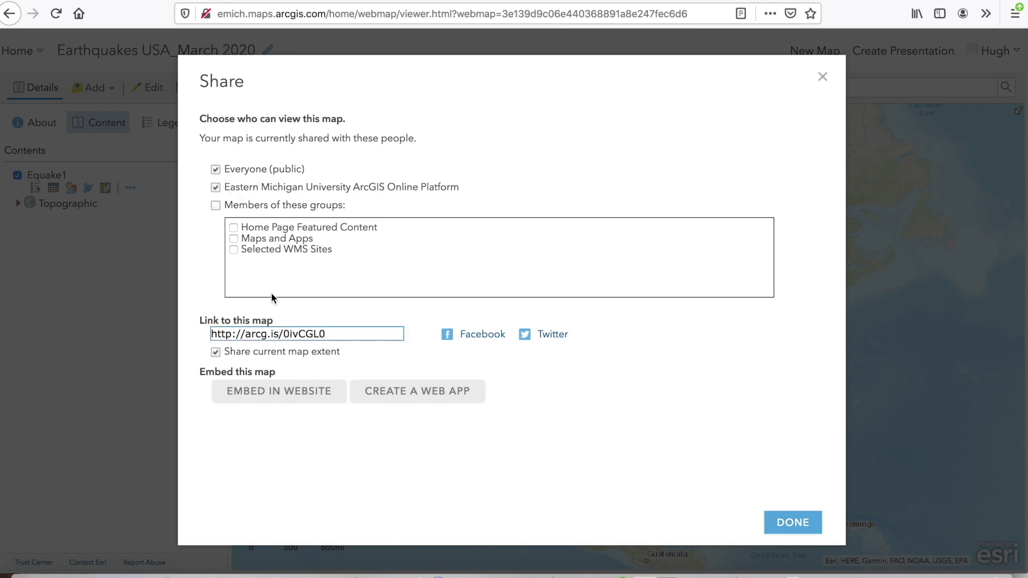
{"action": "left_click", "coordinate": [339, 331]}
{"action": "left_click_drag", "start_coordinate": [339, 332], "coordinate": [184, 328]}
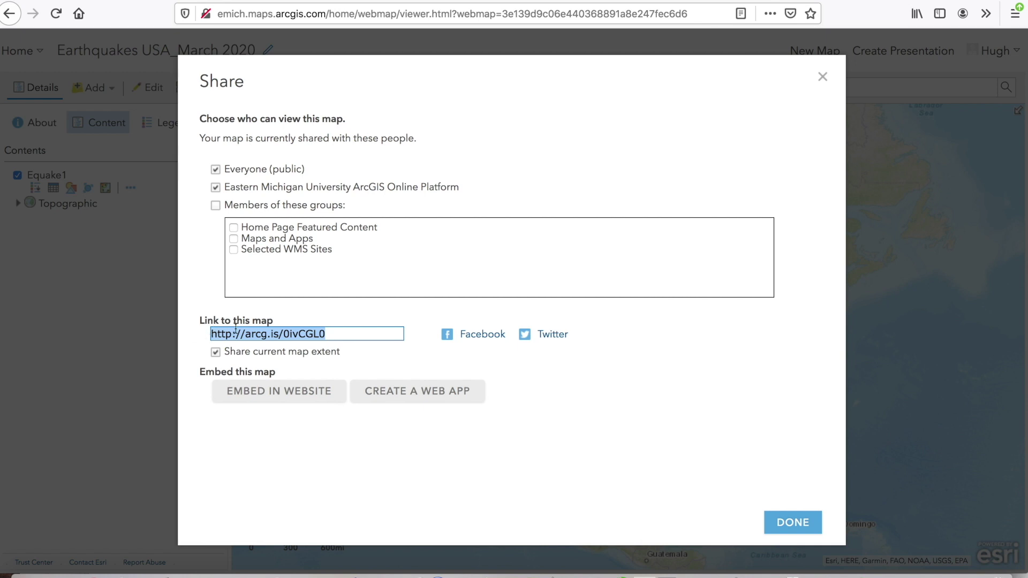
{"action": "right_click", "coordinate": [261, 340]}
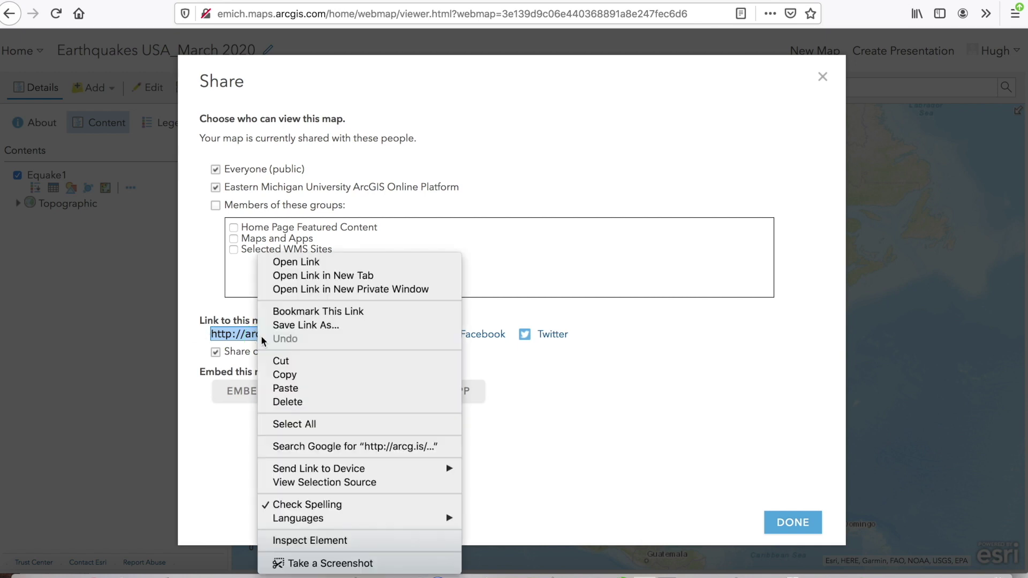
{"action": "left_click", "coordinate": [299, 375]}
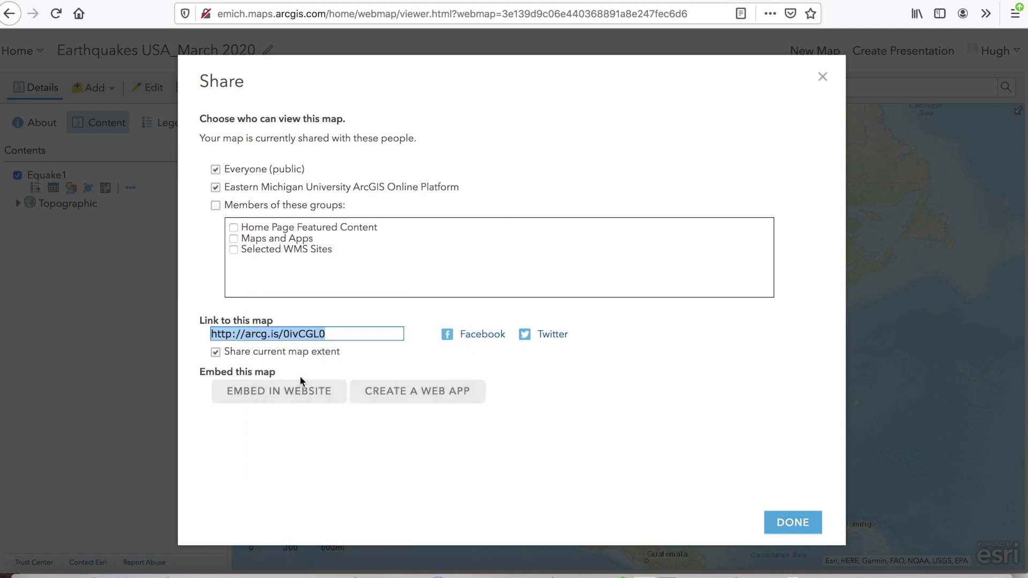